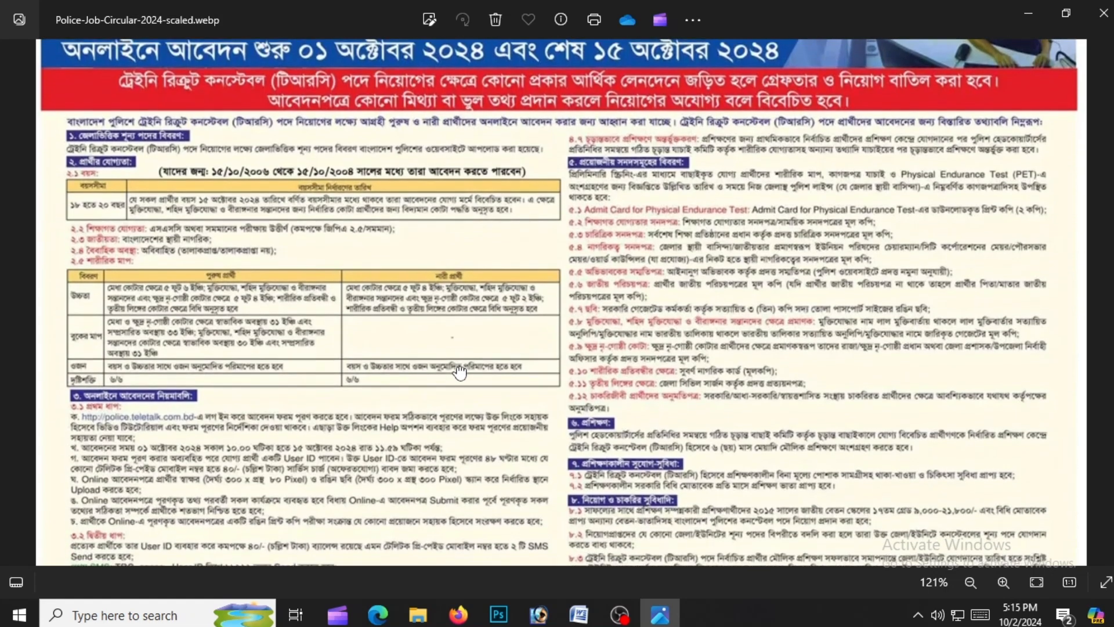
# Launch Firefox from the taskbar to get a new-tab page
pyautogui.scroll(1, 293, 187)
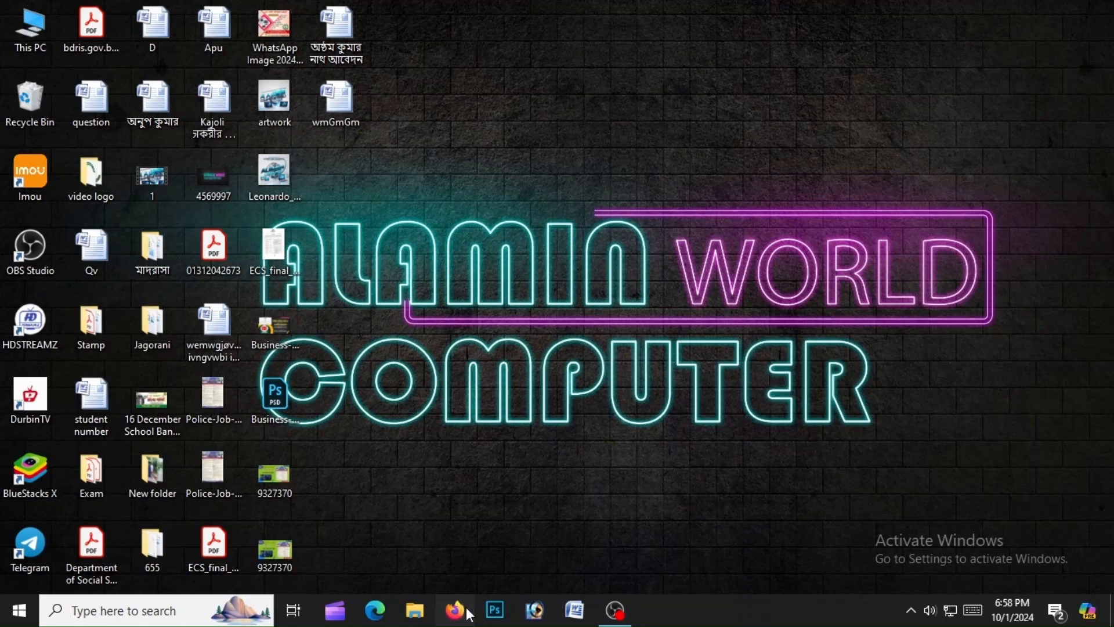
pyautogui.click(469, 614)
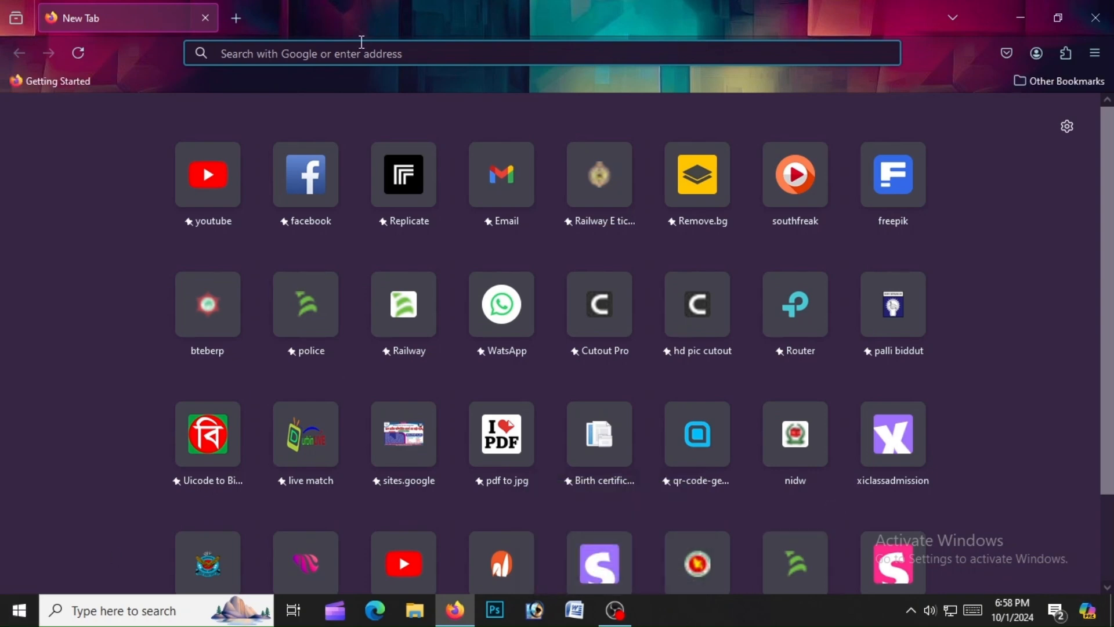
# Load police.teletalk.com.bd in the Firefox address bar
pyautogui.click(354, 54)
pyautogui.write('pol')
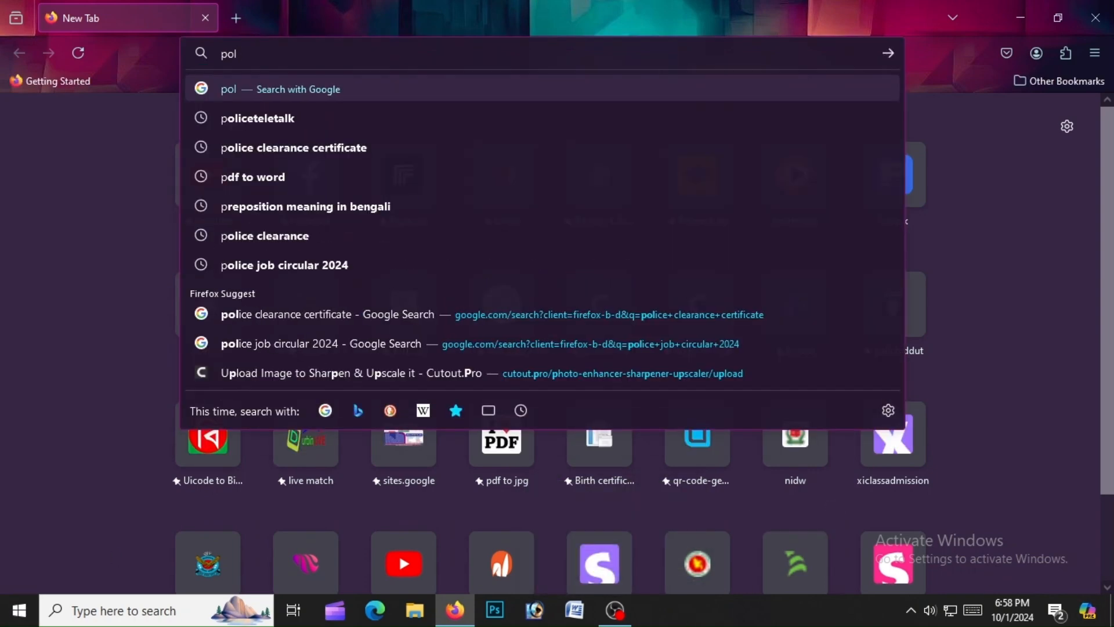
pyautogui.write('ice.')
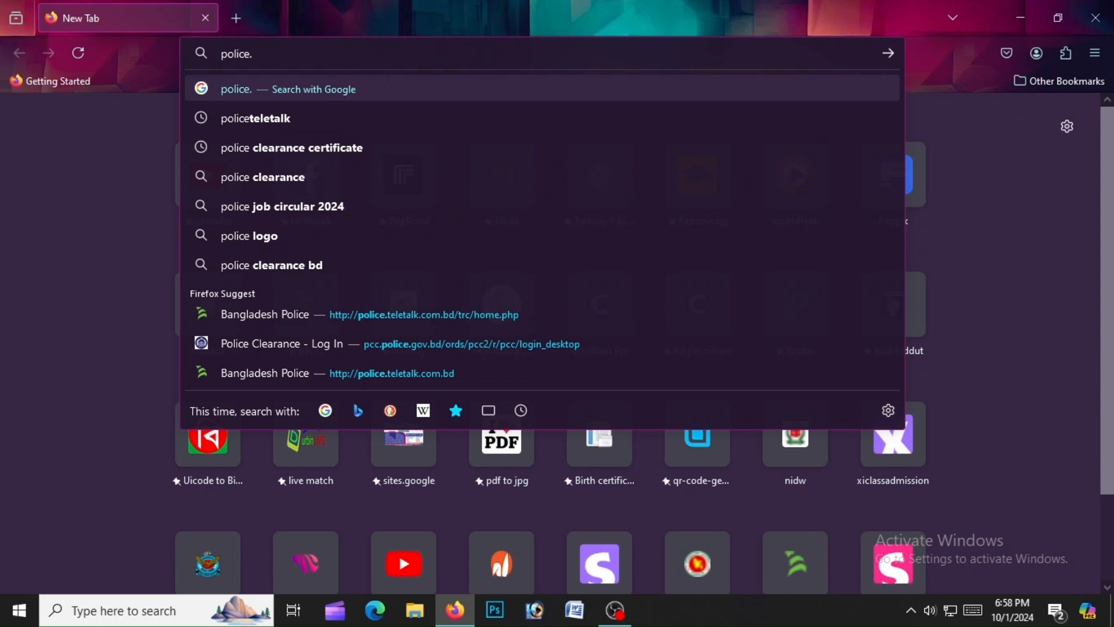
pyautogui.write('teletalk')
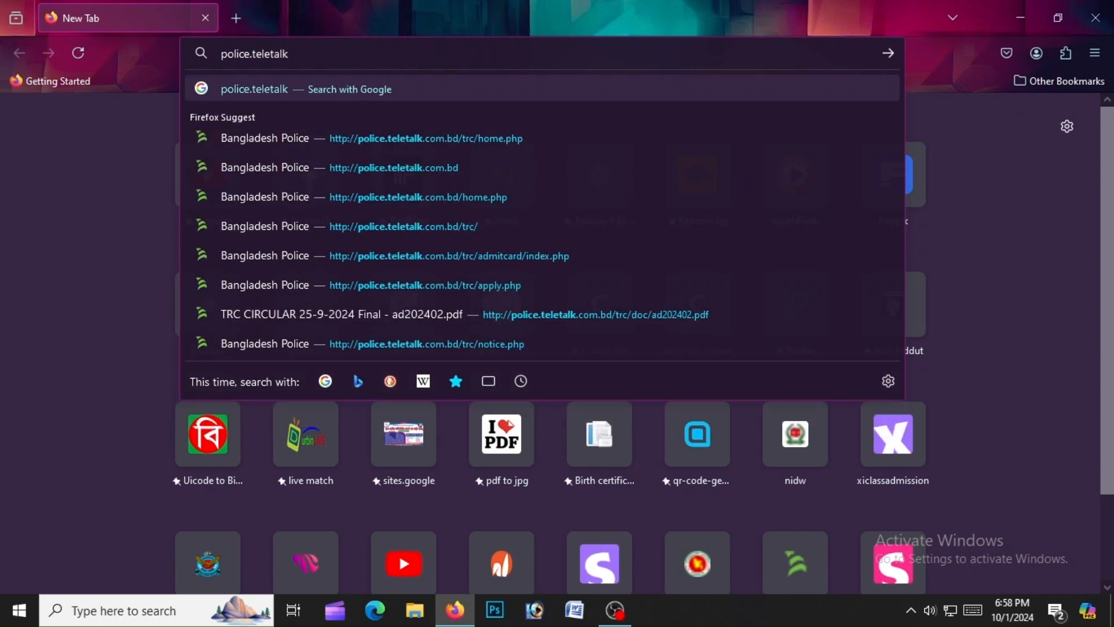
pyautogui.write('.com.b')
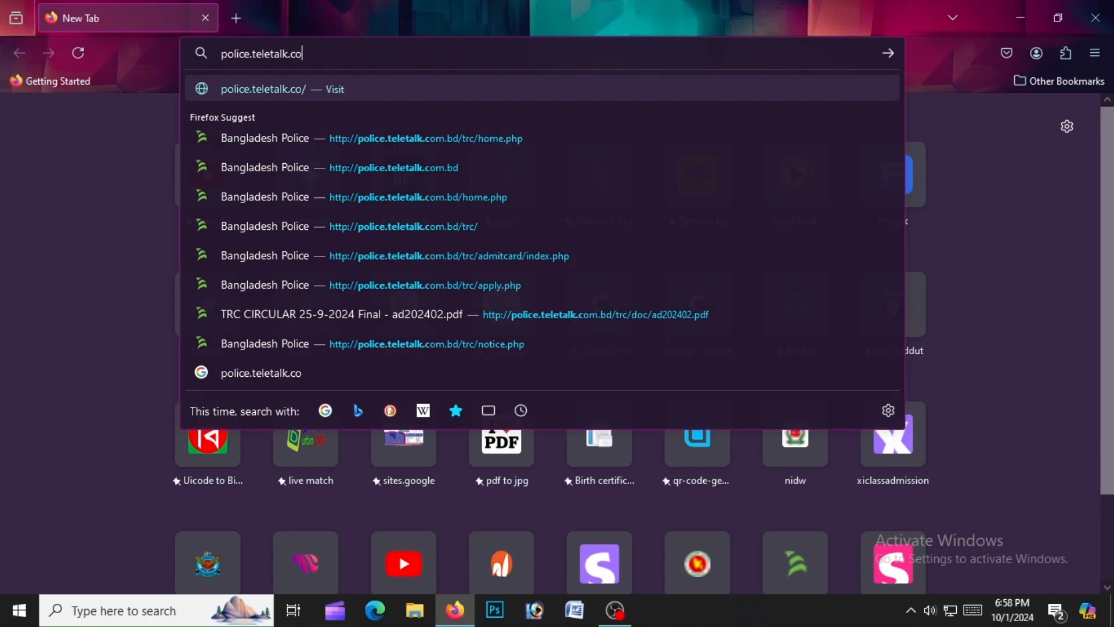
pyautogui.write('d')
pyautogui.press('Return')
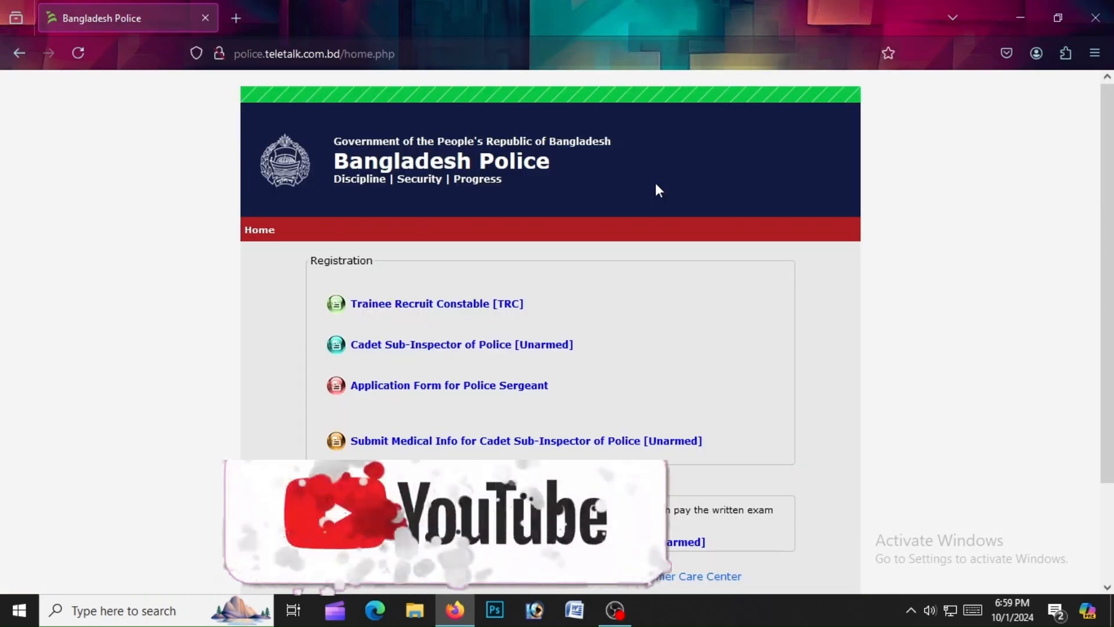
# Open the TRC application form with Trainee Recruit Constable chosen as the post
pyautogui.click(390, 306)
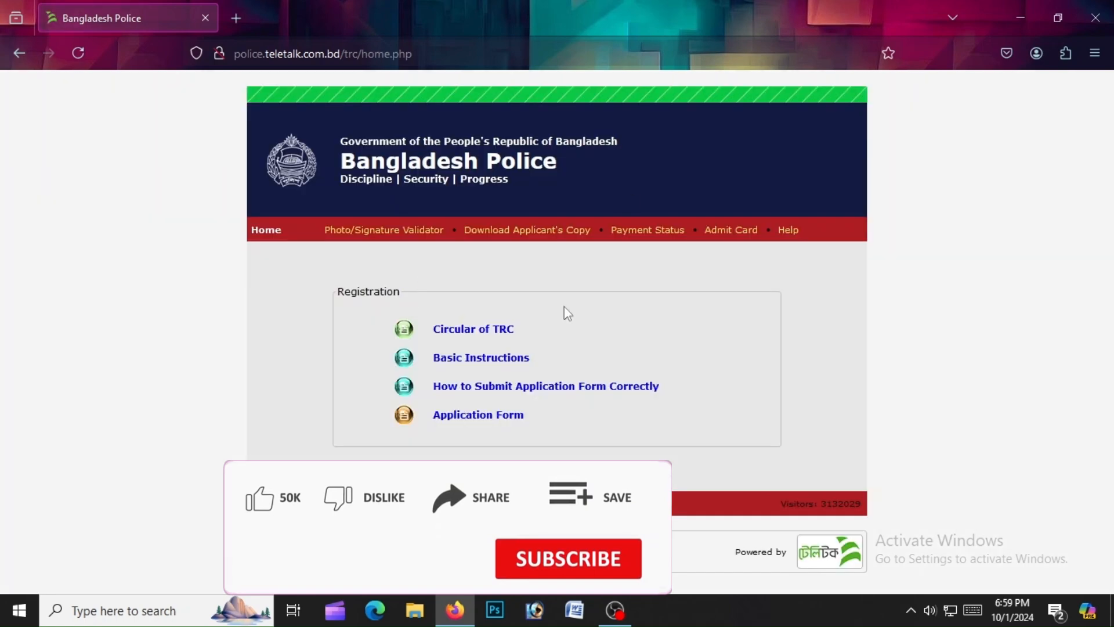
pyautogui.click(470, 414)
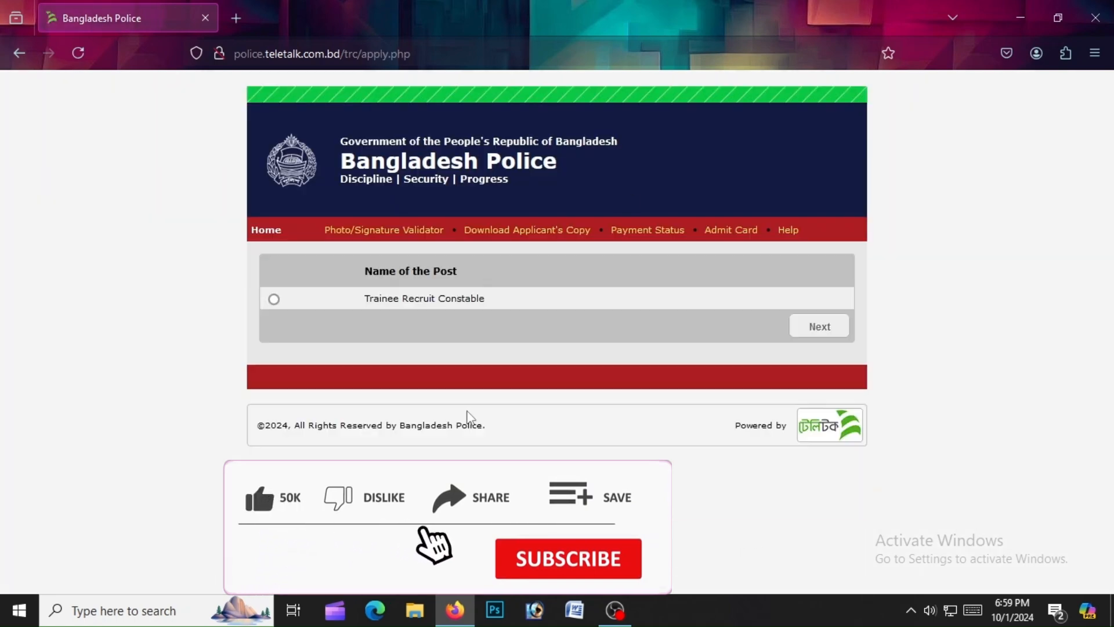
pyautogui.click(274, 300)
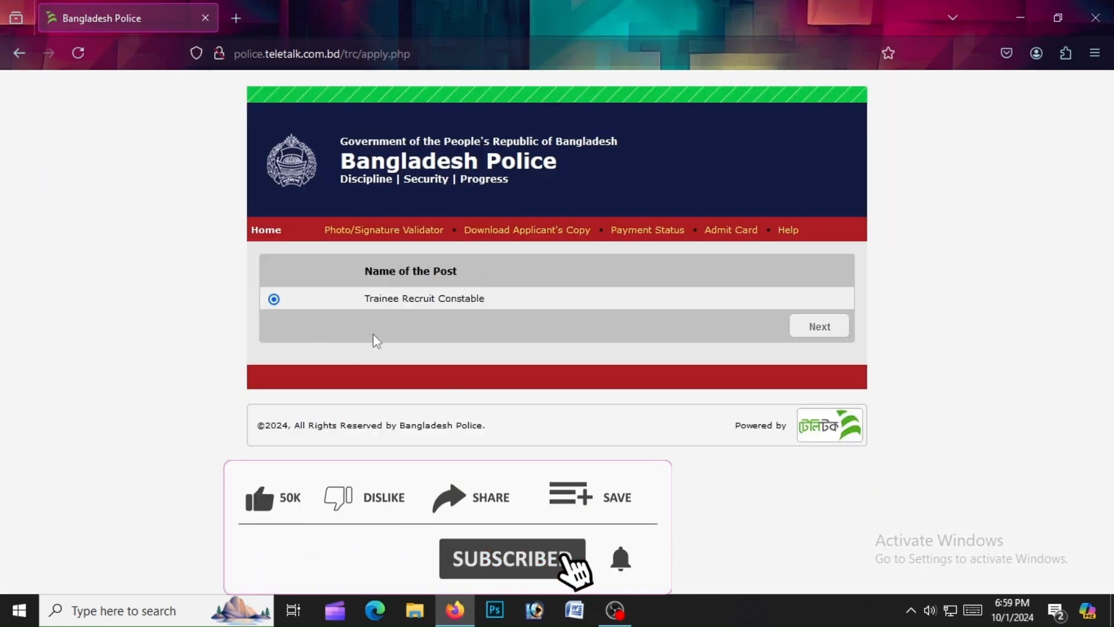
pyautogui.click(799, 327)
pyautogui.click(458, 296)
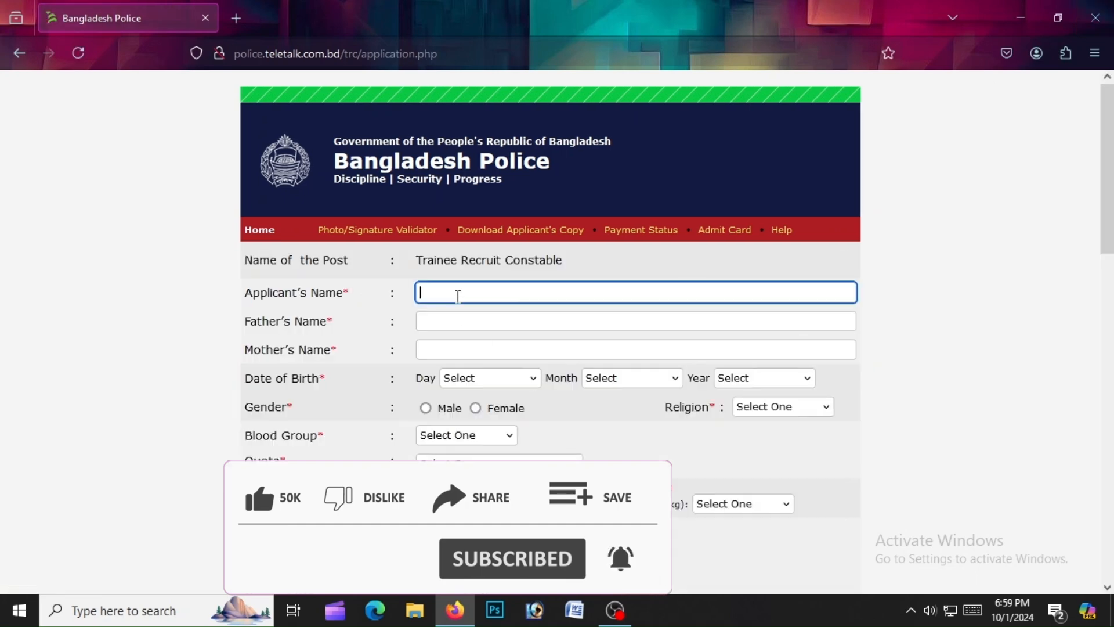
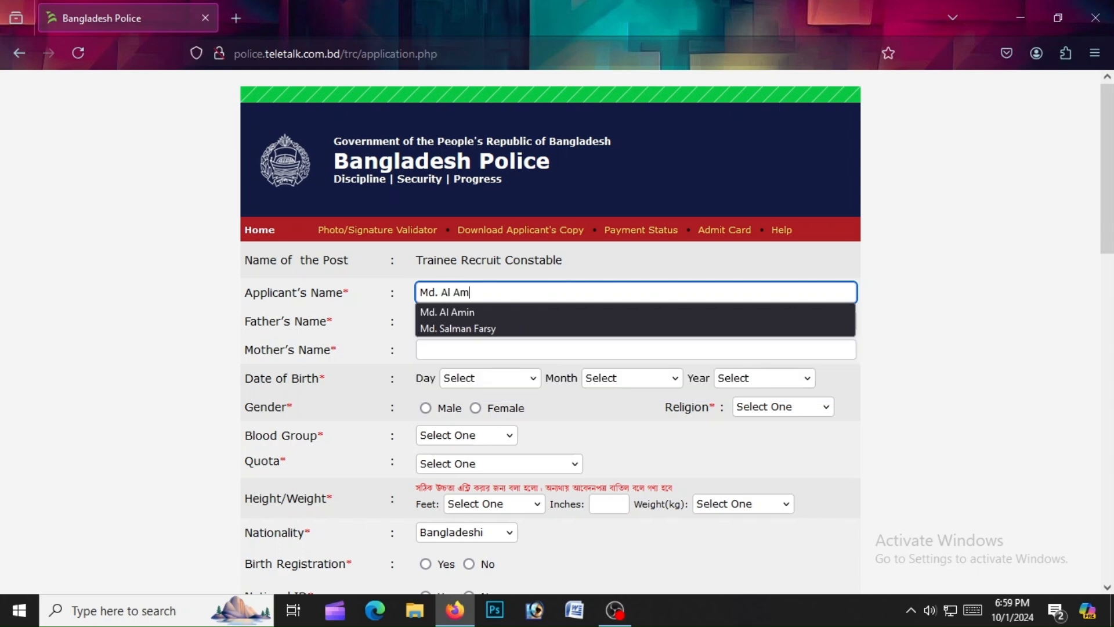
# Enter the applicant's name and the father's name in the form
pyautogui.click(523, 355)
pyautogui.click(493, 323)
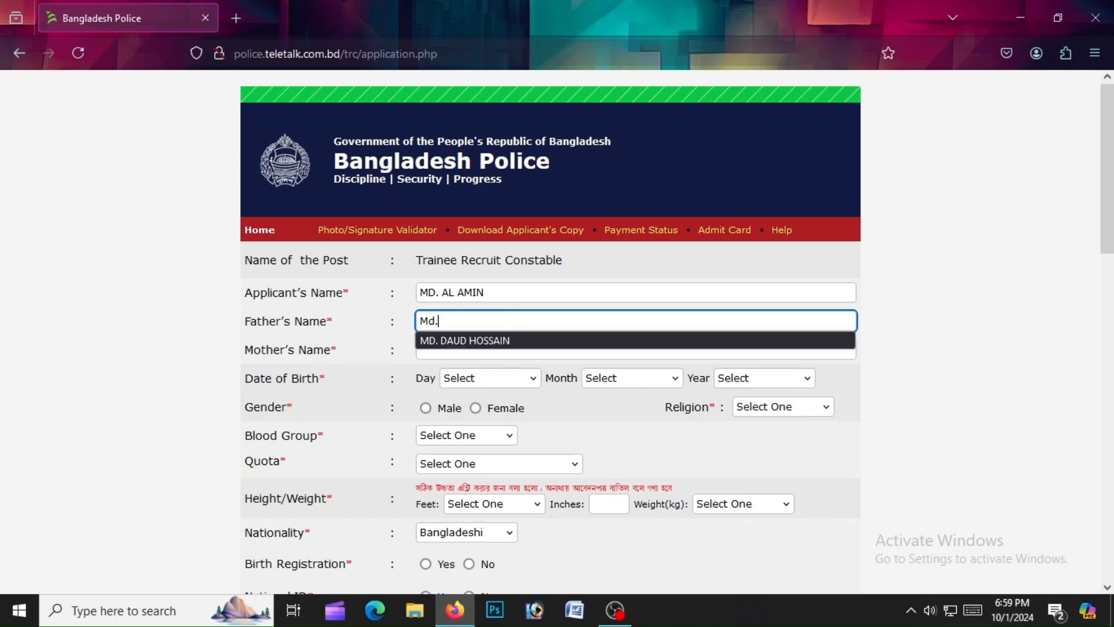
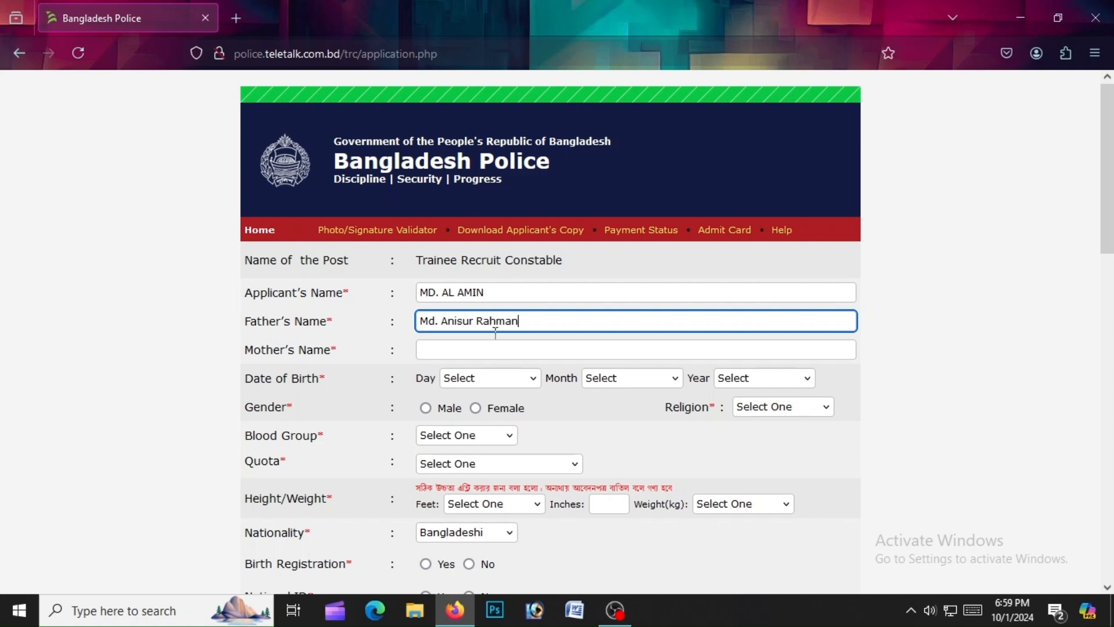
pyautogui.click(503, 347)
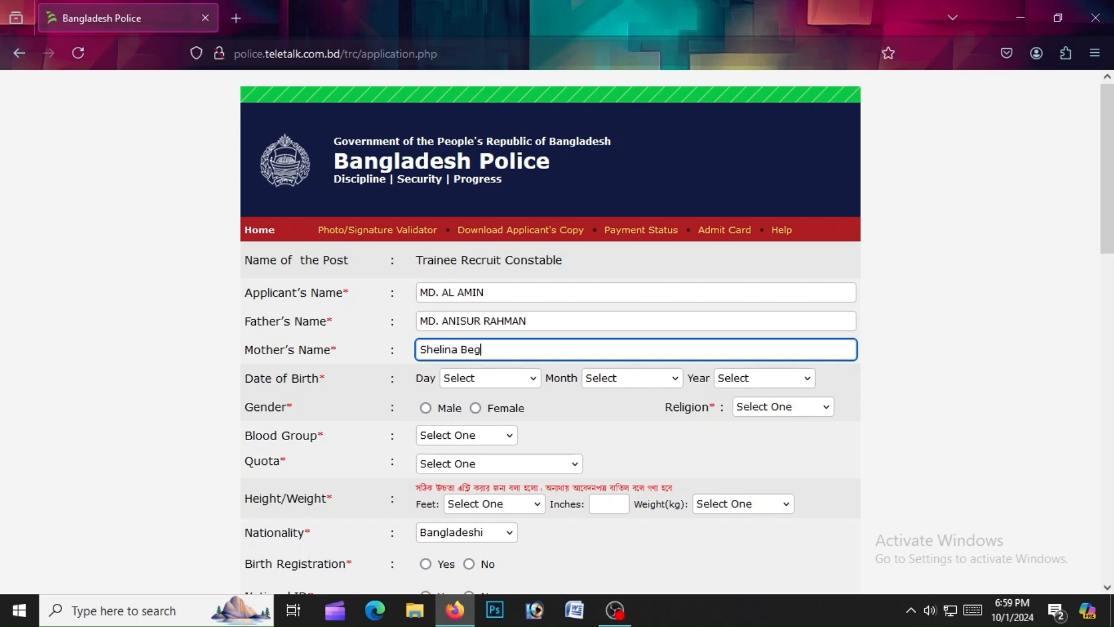
# Set the date of birth to 03 April 2002 and the gender to Male
pyautogui.click(475, 378)
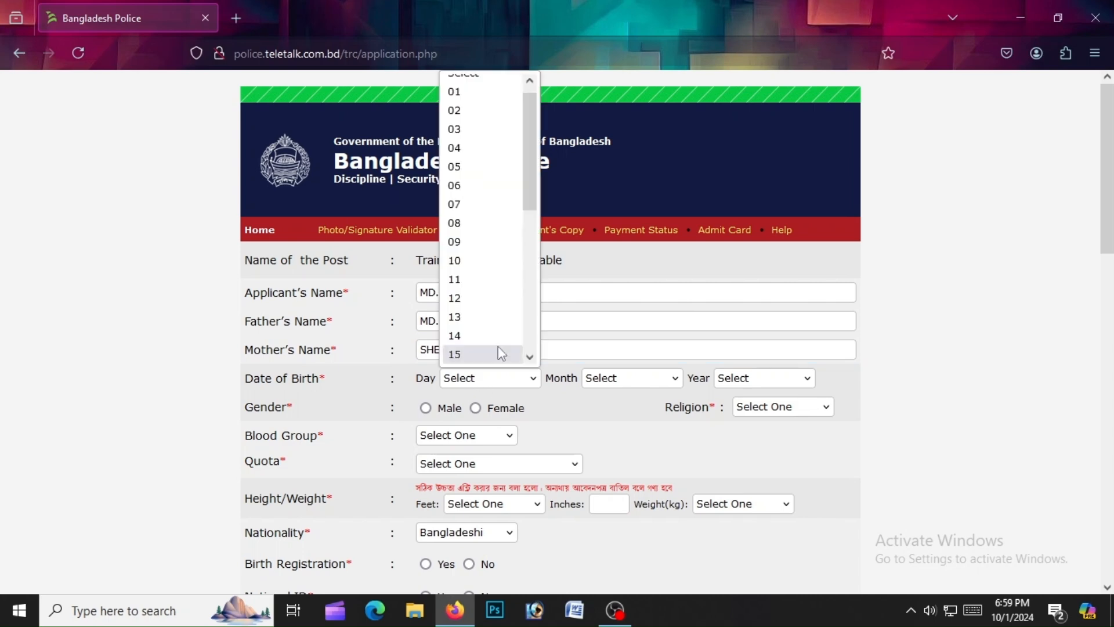
pyautogui.click(467, 130)
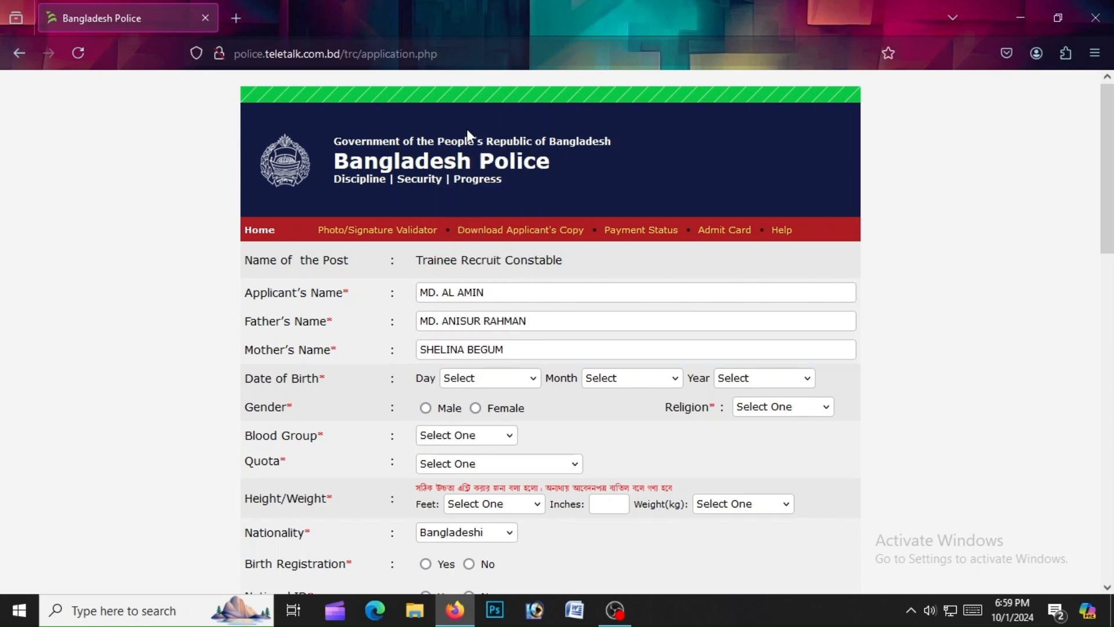
pyautogui.click(608, 378)
pyautogui.click(614, 204)
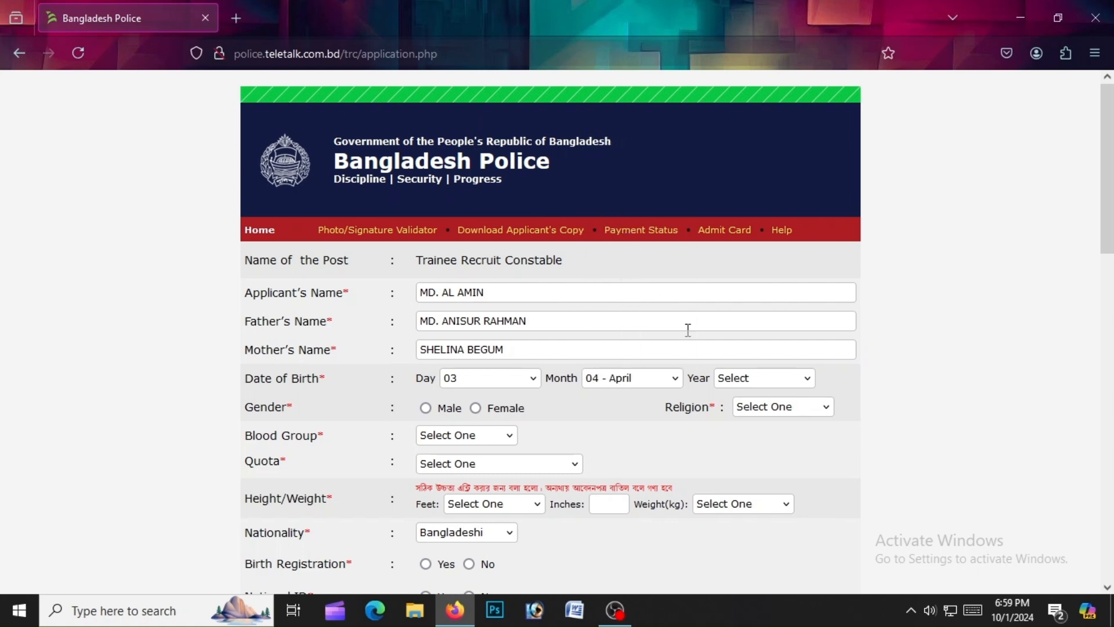
pyautogui.click(747, 382)
pyautogui.scroll(-3, 748, 232)
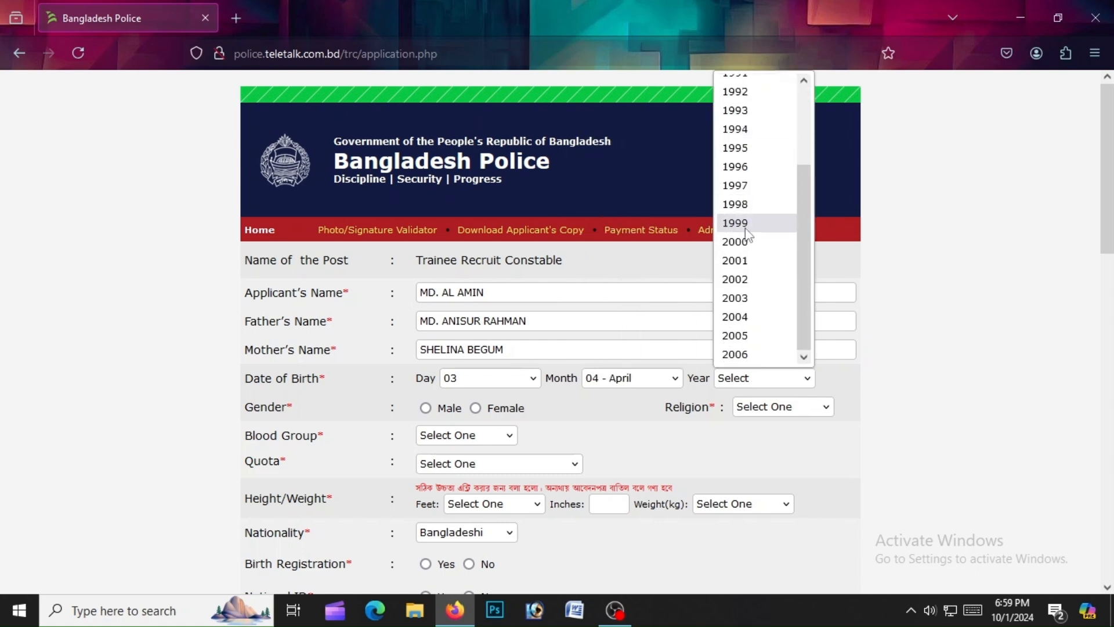
pyautogui.click(736, 280)
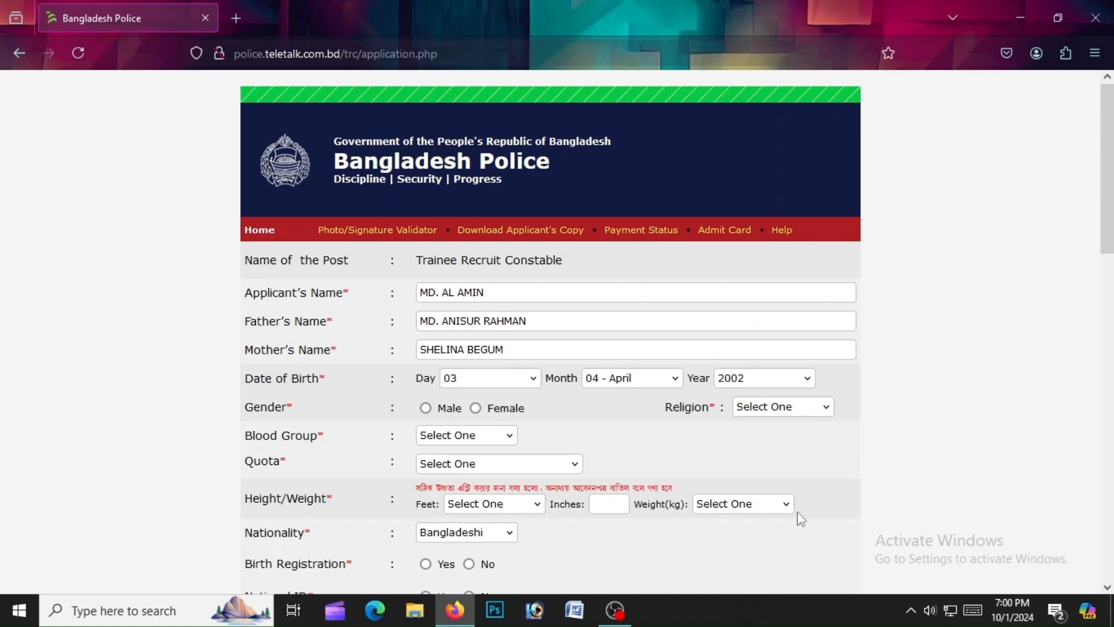
pyautogui.click(425, 408)
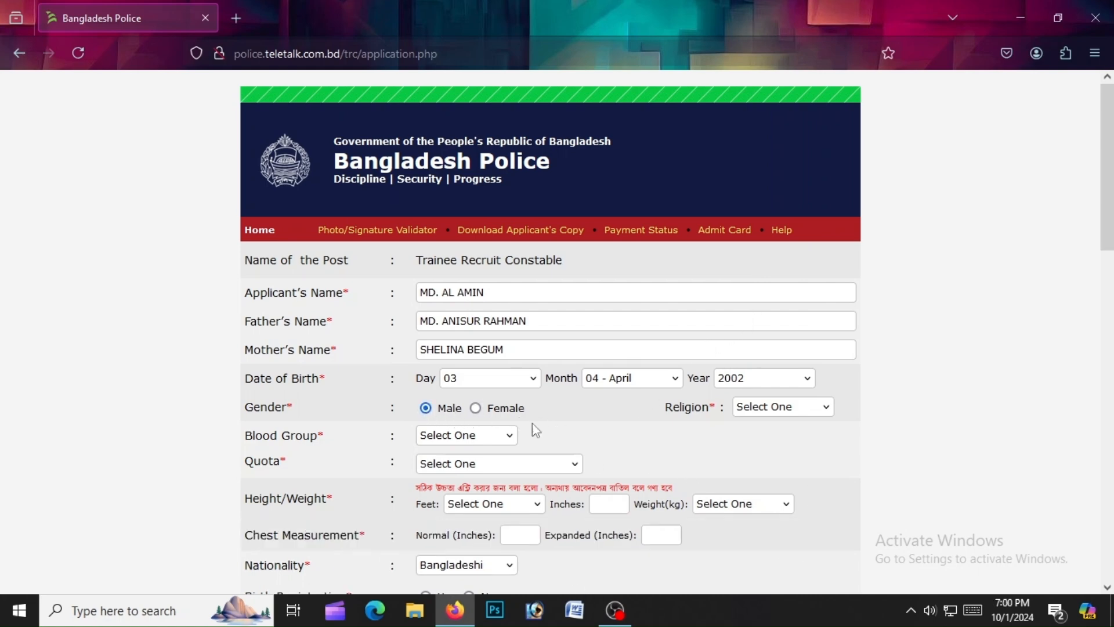
# Change the birth year to 2005 and keep Islam as the religion
pyautogui.click(755, 381)
pyautogui.scroll(-2, 759, 321)
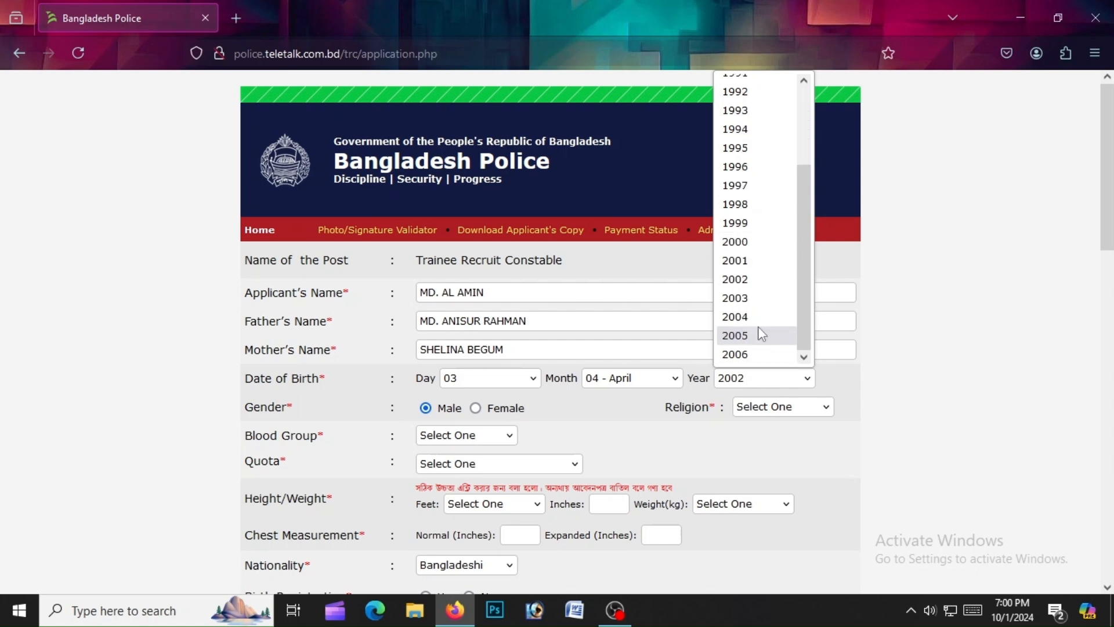
pyautogui.click(762, 335)
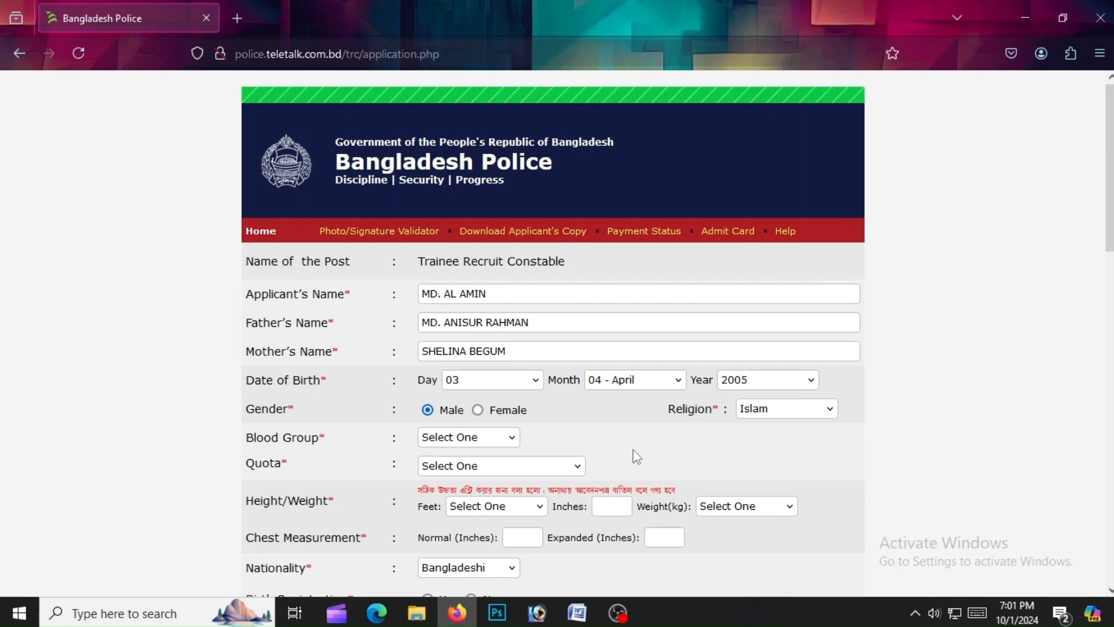
pyautogui.click(801, 417)
pyautogui.click(772, 415)
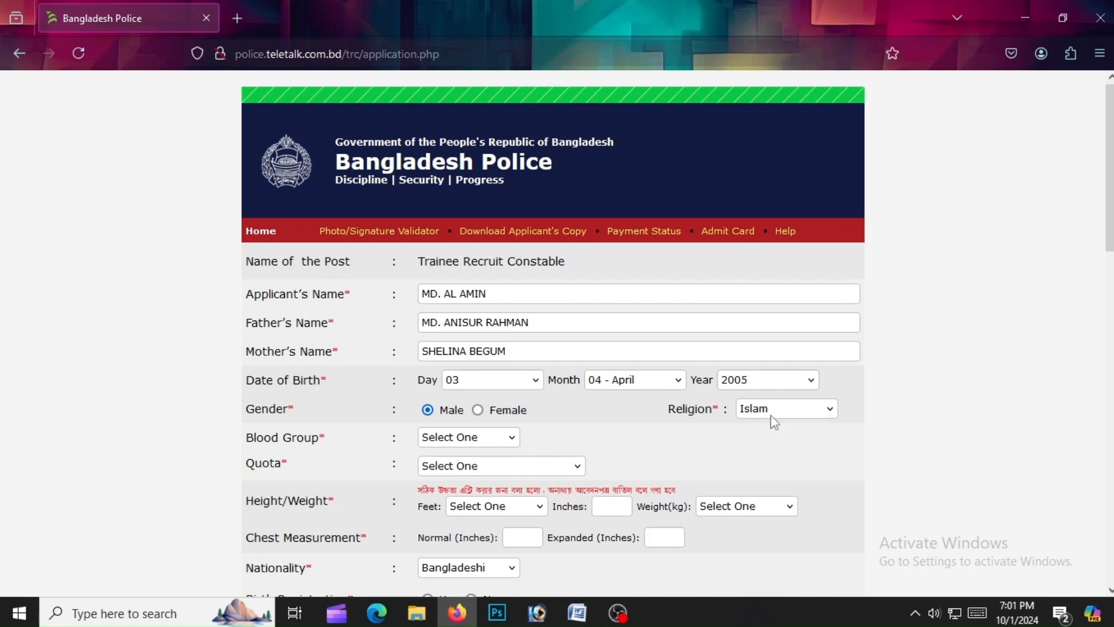
# Set blood group O+, quota General, and height 5 feet
pyautogui.click(466, 441)
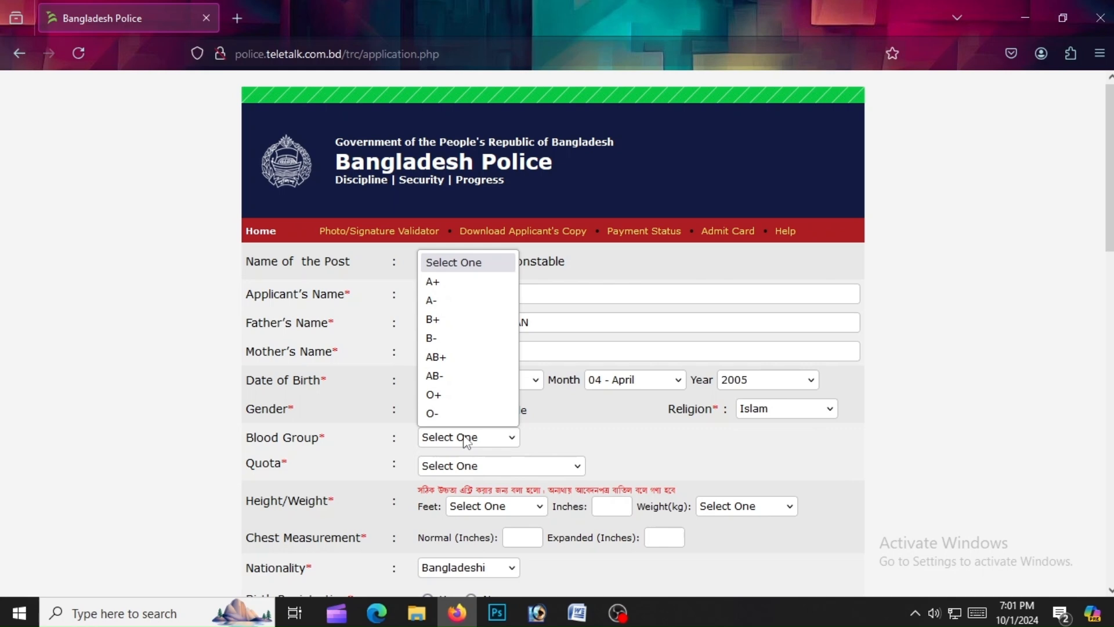
pyautogui.click(464, 396)
pyautogui.click(491, 467)
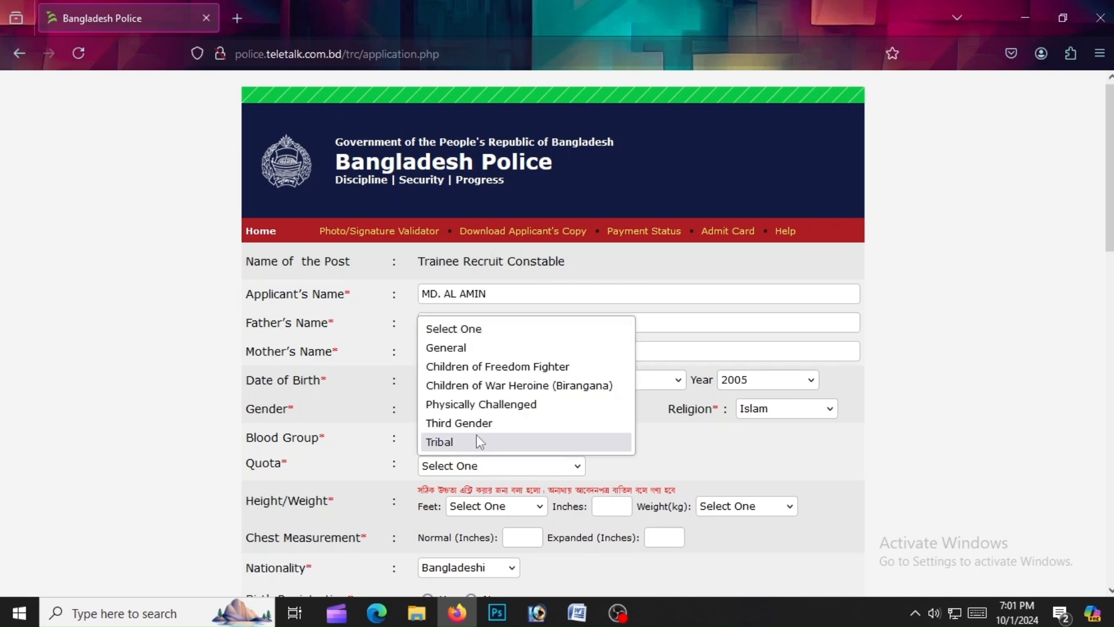
pyautogui.click(491, 351)
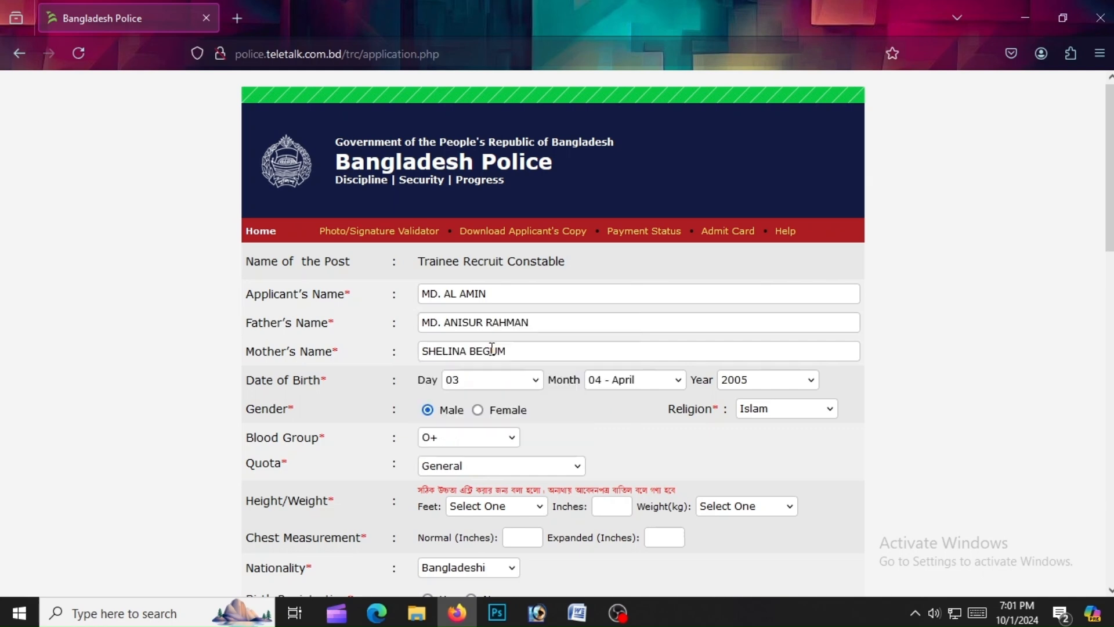
pyautogui.click(516, 518)
pyautogui.click(490, 448)
# Fill height inches, weight 59 kg, and chest measurements 32 and 34 inches
pyautogui.click(606, 508)
pyautogui.click(732, 506)
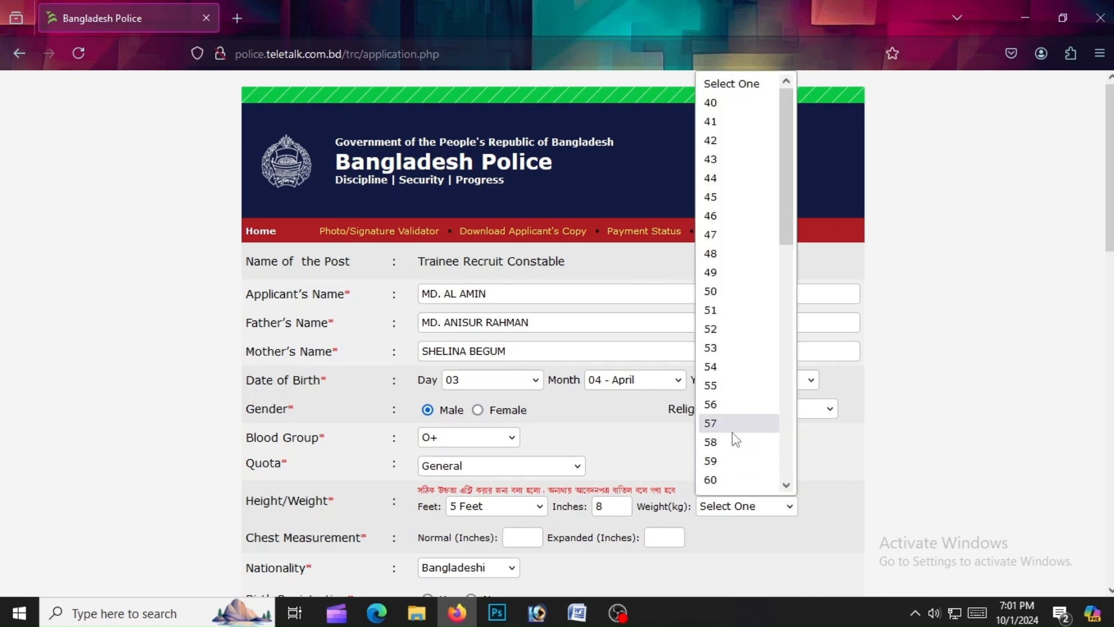
pyautogui.click(735, 461)
pyautogui.click(529, 541)
pyautogui.write('3')
pyautogui.click(656, 528)
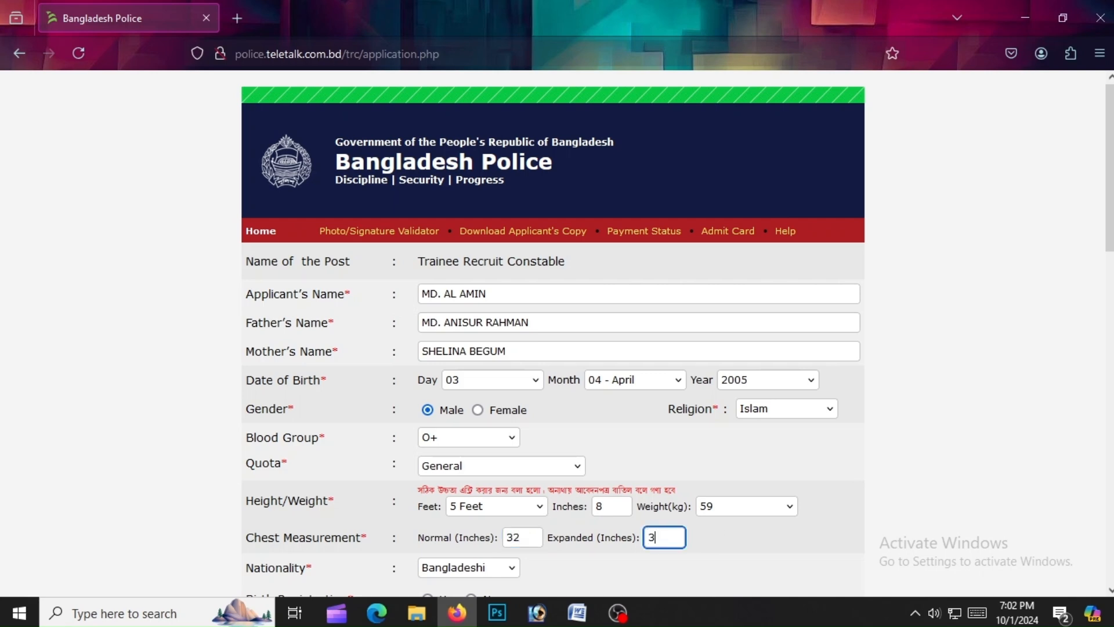
pyautogui.scroll(-5, 504, 533)
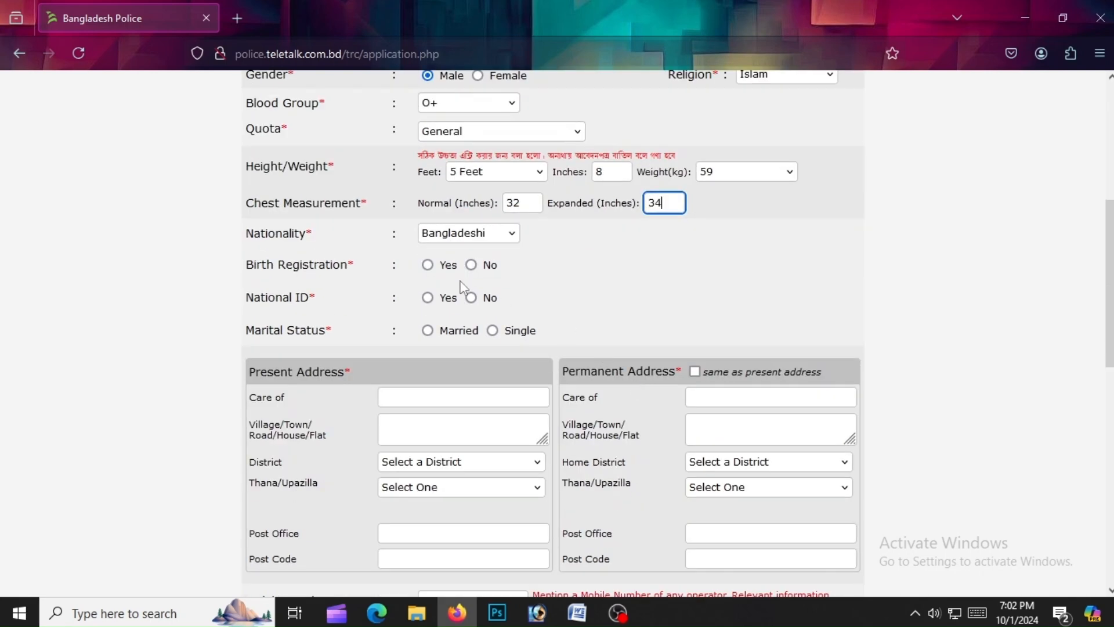
# Answer No for birth registration, Yes for national ID with its number, and mark Single
pyautogui.click(471, 265)
pyautogui.click(427, 297)
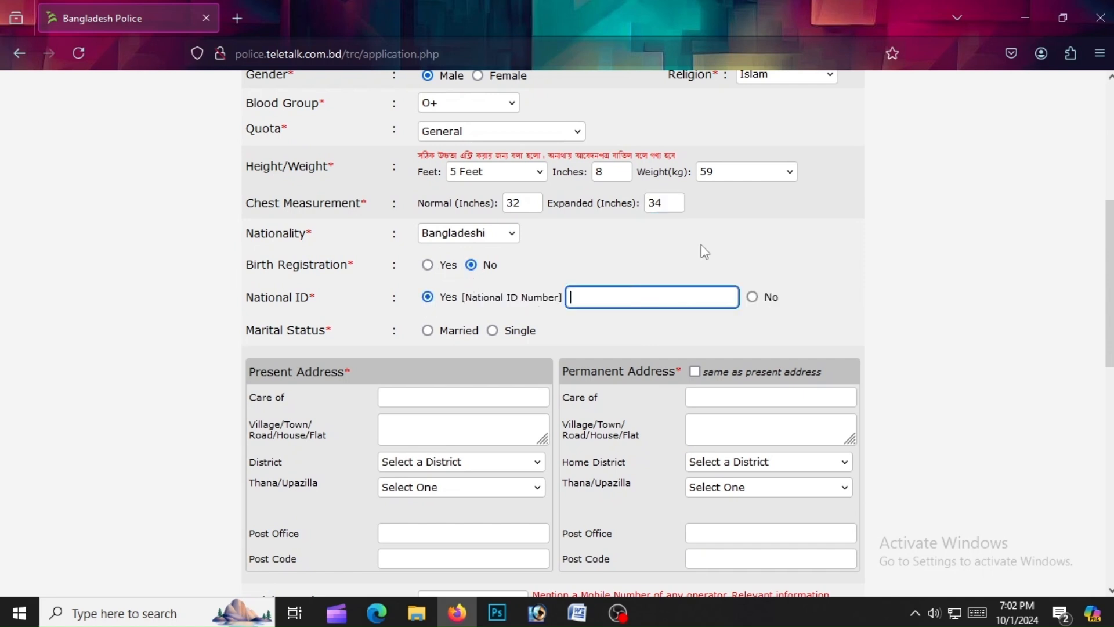
pyautogui.write('24')
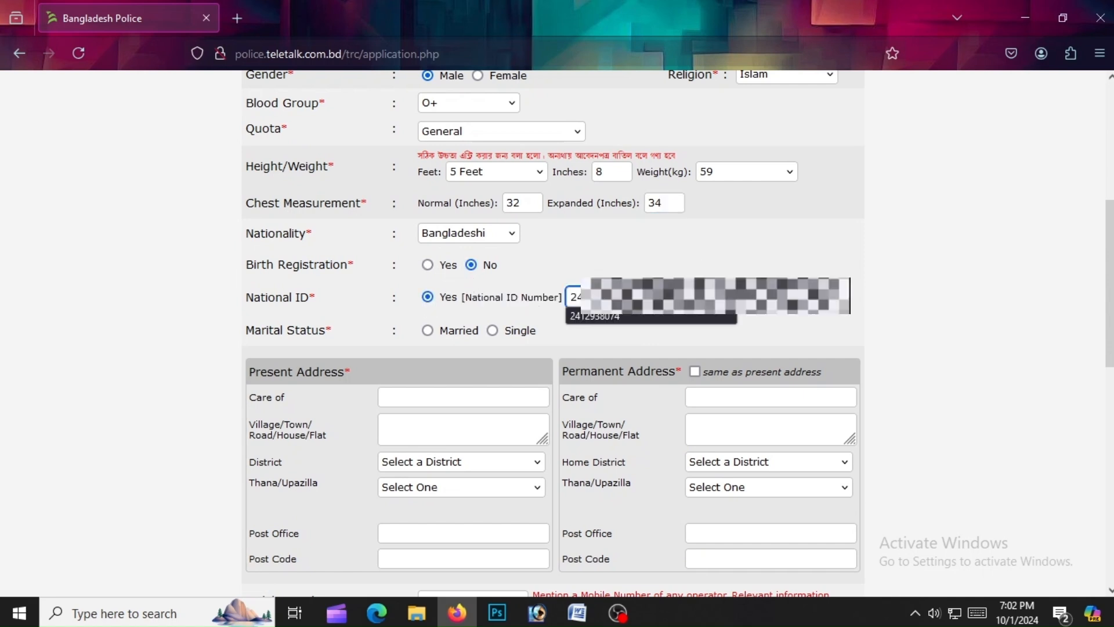
pyautogui.click(639, 316)
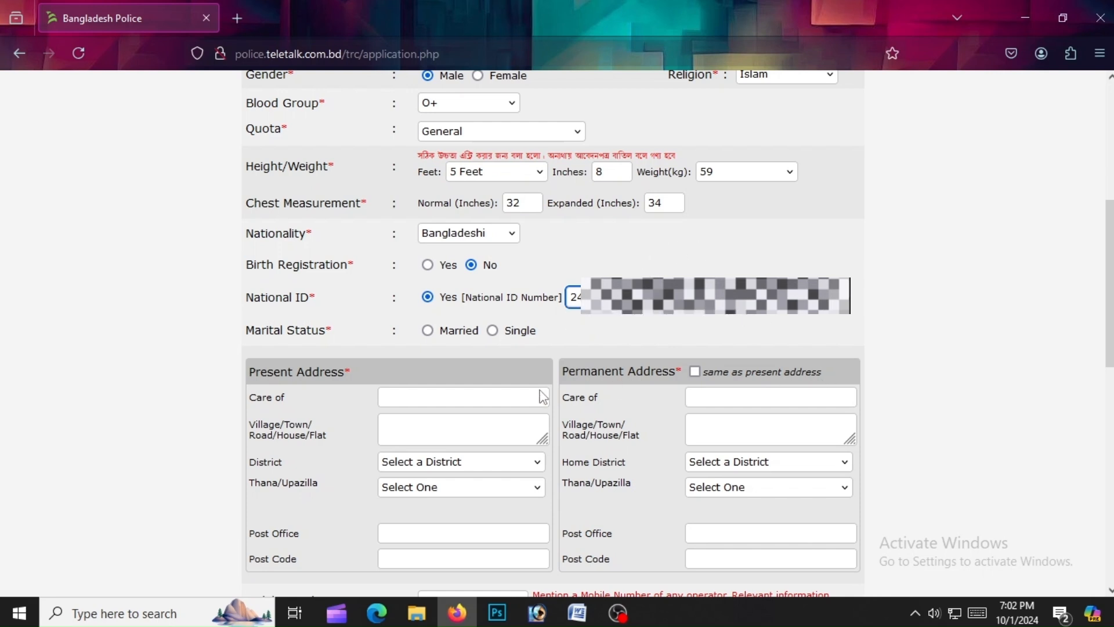
pyautogui.click(493, 331)
# Copy the father's name into the present address Care of field
pyautogui.click(449, 399)
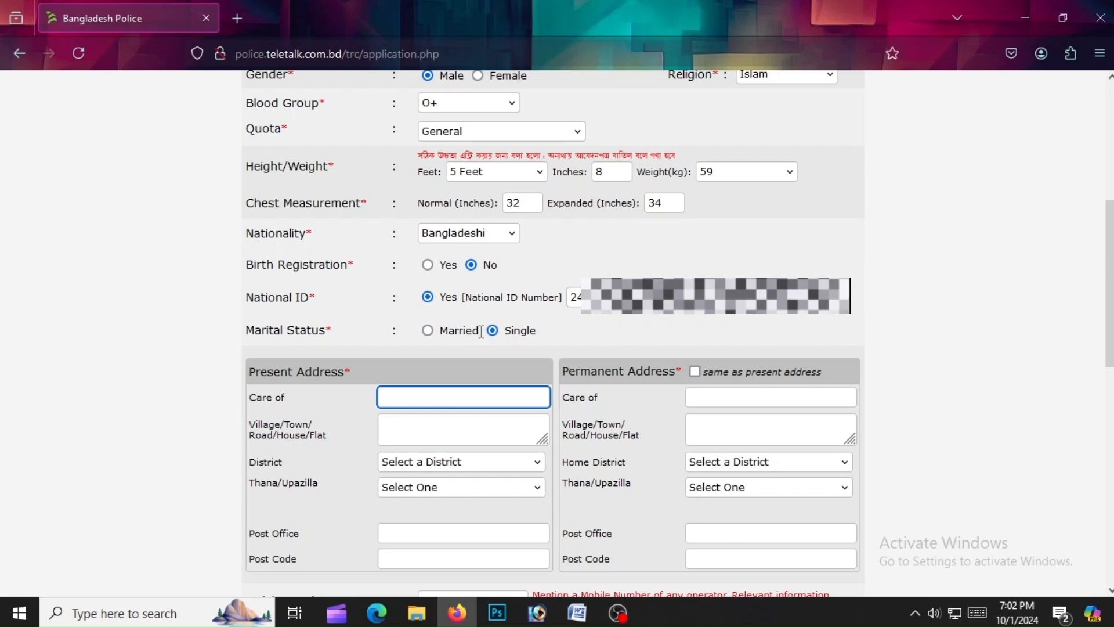
pyautogui.scroll(5, 481, 333)
pyautogui.moveTo(532, 329); pyautogui.dragTo(391, 326)
pyautogui.rightClick(456, 326)
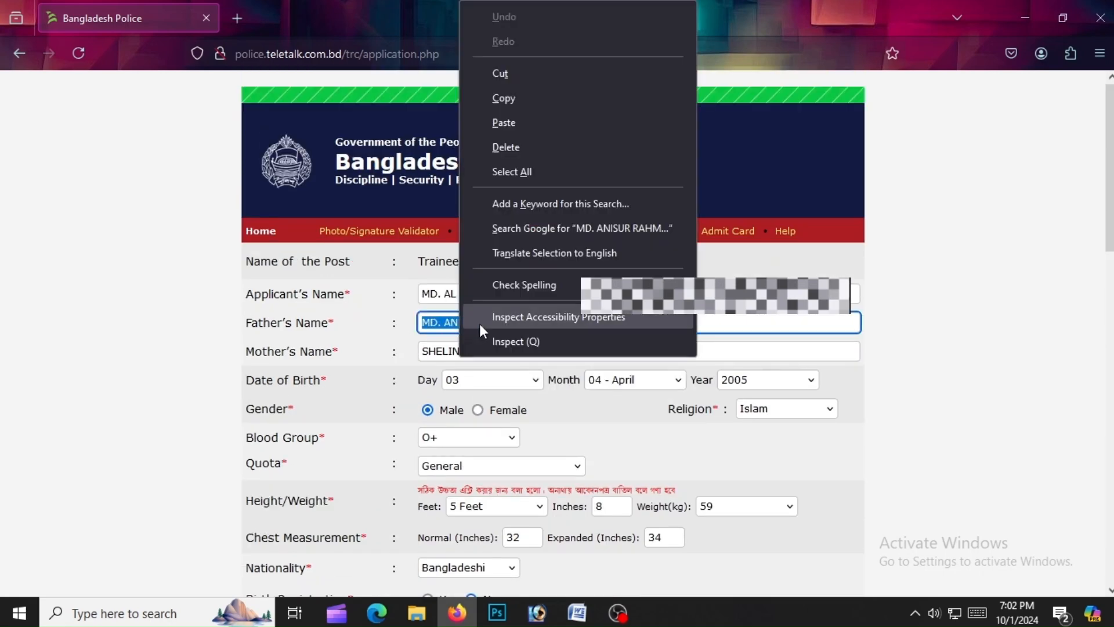
pyautogui.click(528, 103)
pyautogui.scroll(-5, 532, 242)
pyautogui.rightClick(451, 396)
pyautogui.click(542, 243)
# Fill the present address with district Jashore and upazila Jashore Sadar
pyautogui.click(489, 431)
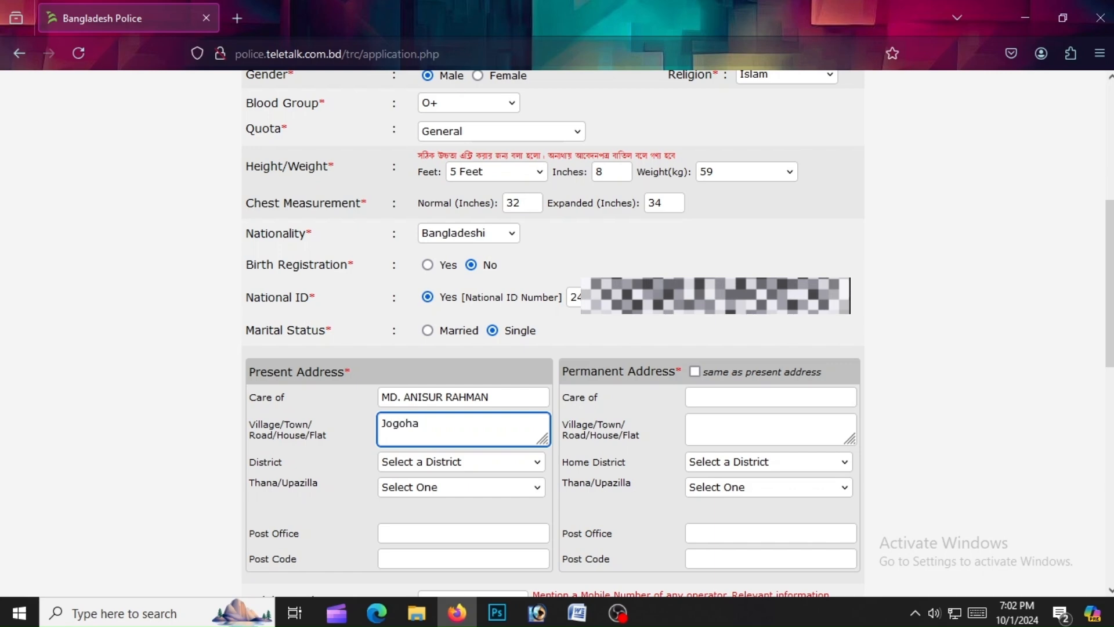
pyautogui.click(451, 462)
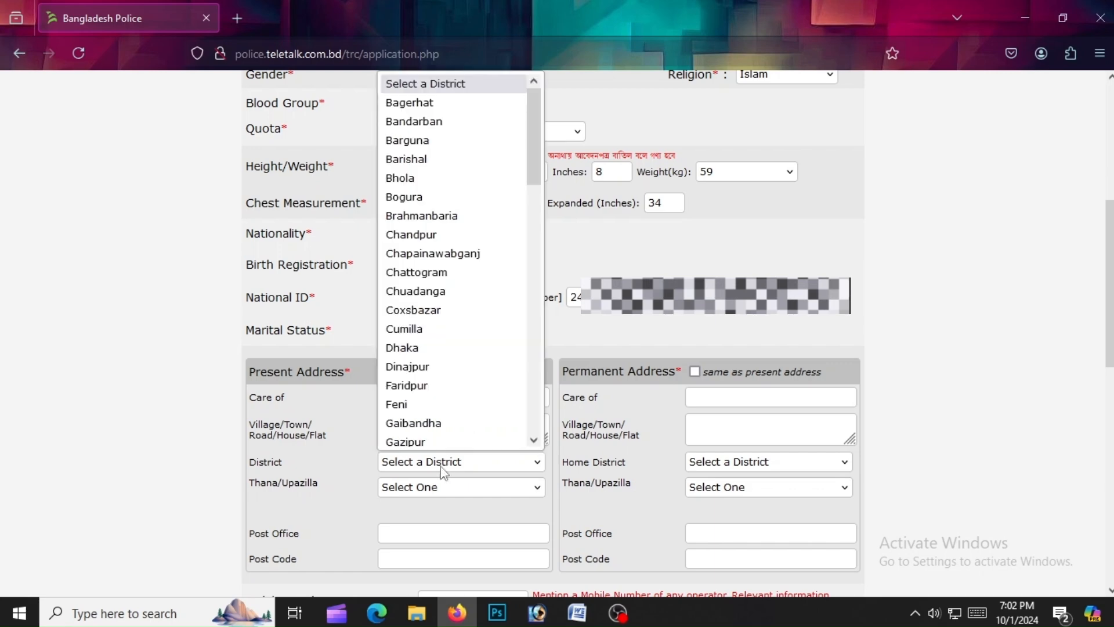
pyautogui.scroll(-12, 441, 395)
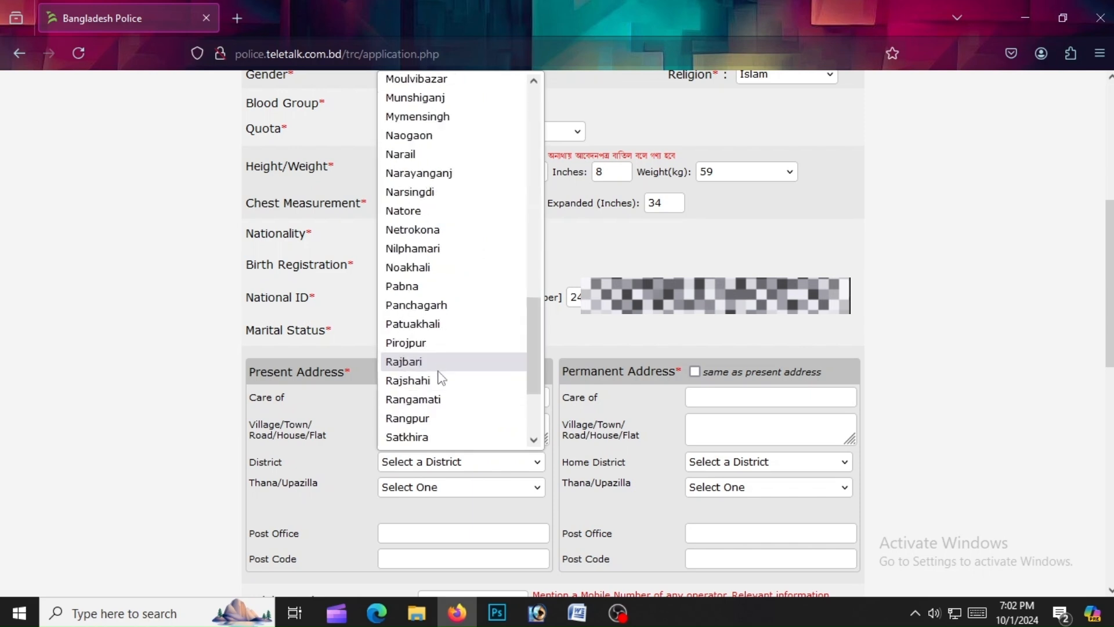
pyautogui.scroll(-2, 440, 378)
pyautogui.scroll(13, 439, 380)
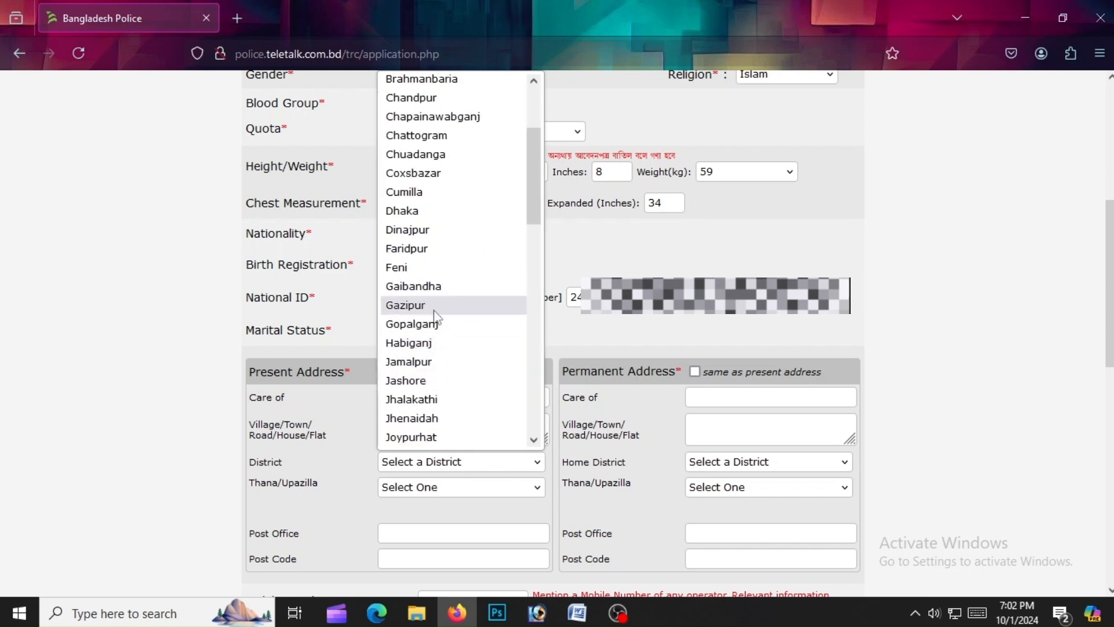
pyautogui.click(430, 381)
pyautogui.click(432, 492)
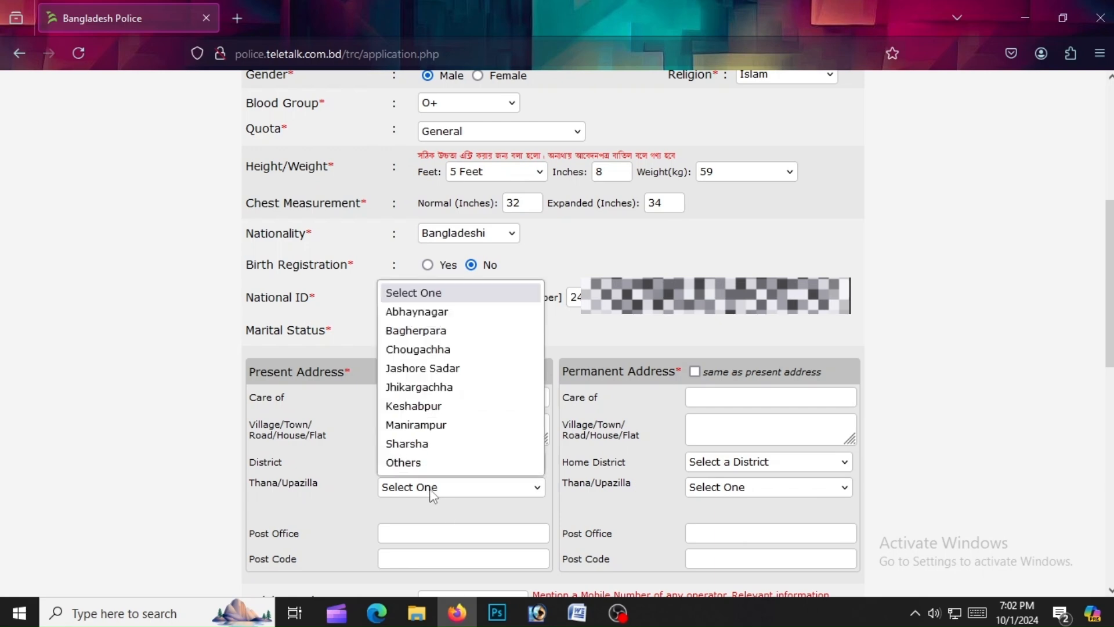
pyautogui.click(444, 369)
pyautogui.click(436, 531)
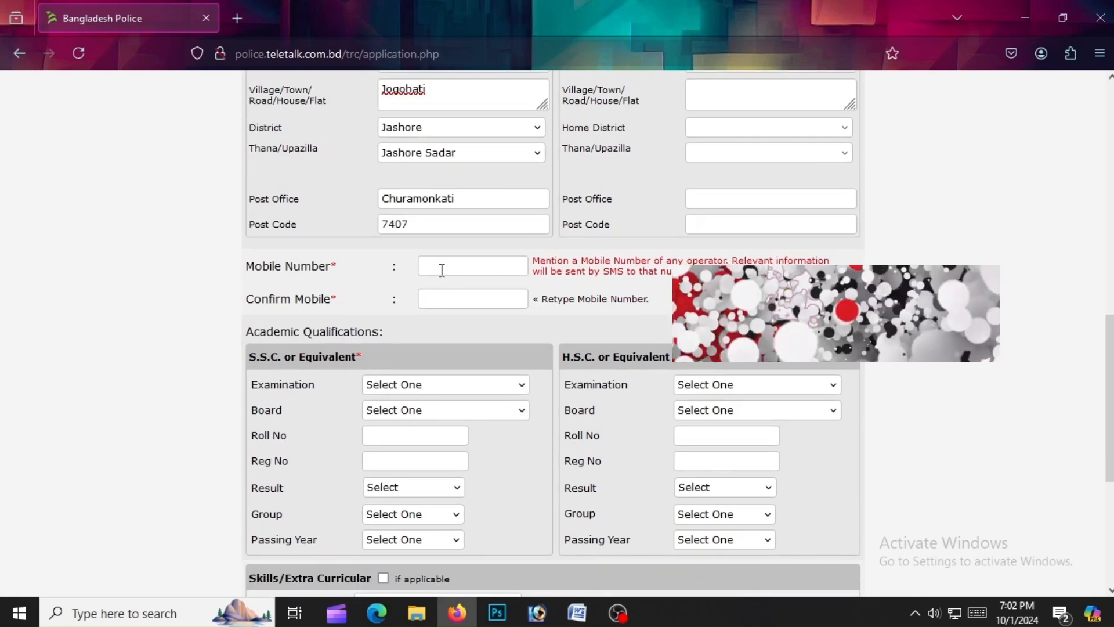
# Enter the mobile number from a saved suggestion and confirm it
pyautogui.click(440, 267)
pyautogui.write('0')
pyautogui.hotkey('ctrl', 'a')
pyautogui.press('BackSpace')
pyautogui.click(458, 301)
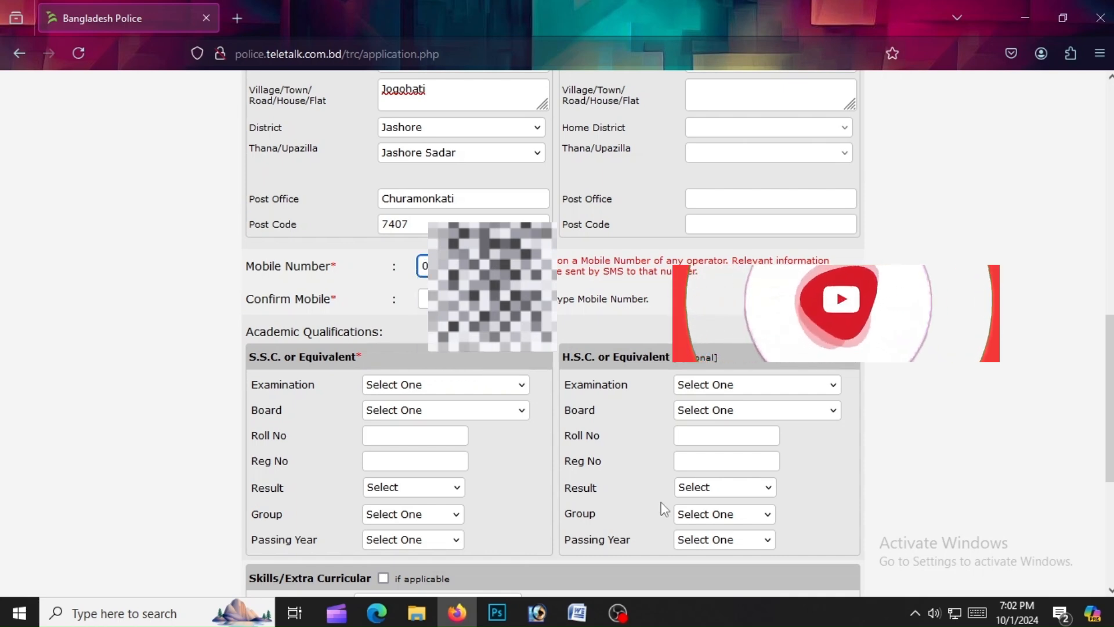
pyautogui.press('Tab')
pyautogui.write('0')
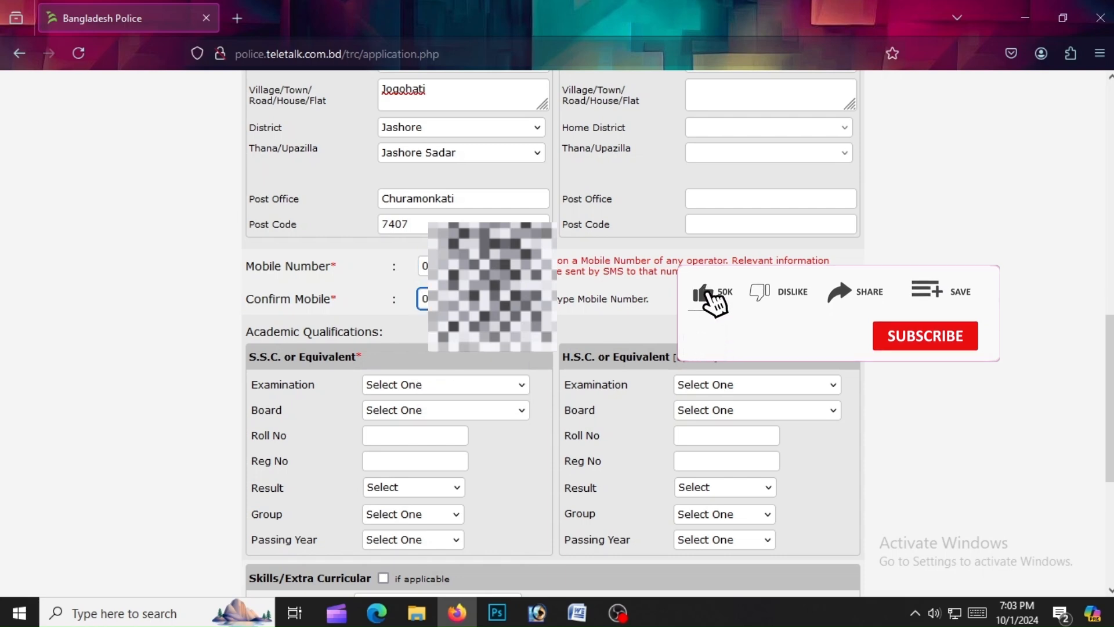
# Choose S.S.C as the first examination in Academic Qualifications
pyautogui.click(398, 388)
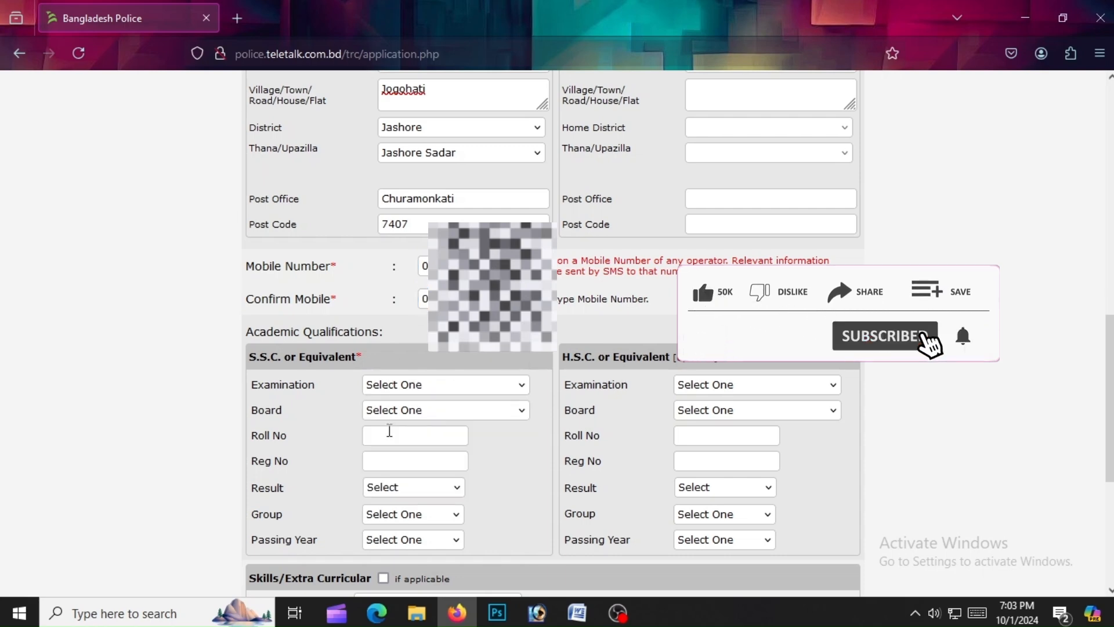
pyautogui.click(388, 430)
pyautogui.click(401, 410)
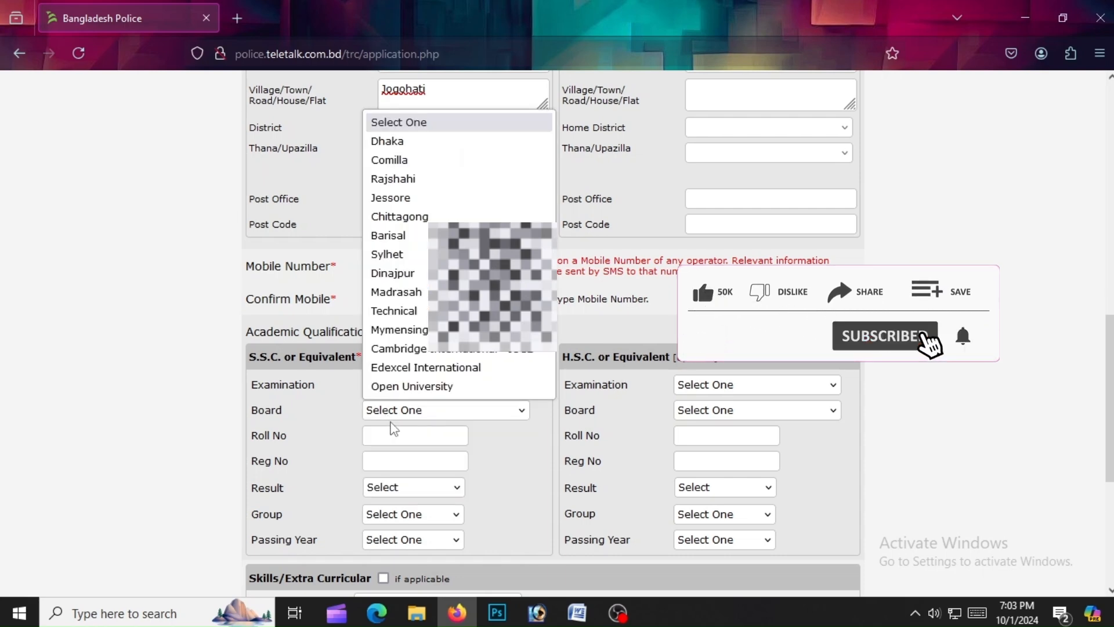
# Set the S.S.C. board to Jessore and enter the roll and registration numbers
pyautogui.click(437, 199)
pyautogui.click(382, 432)
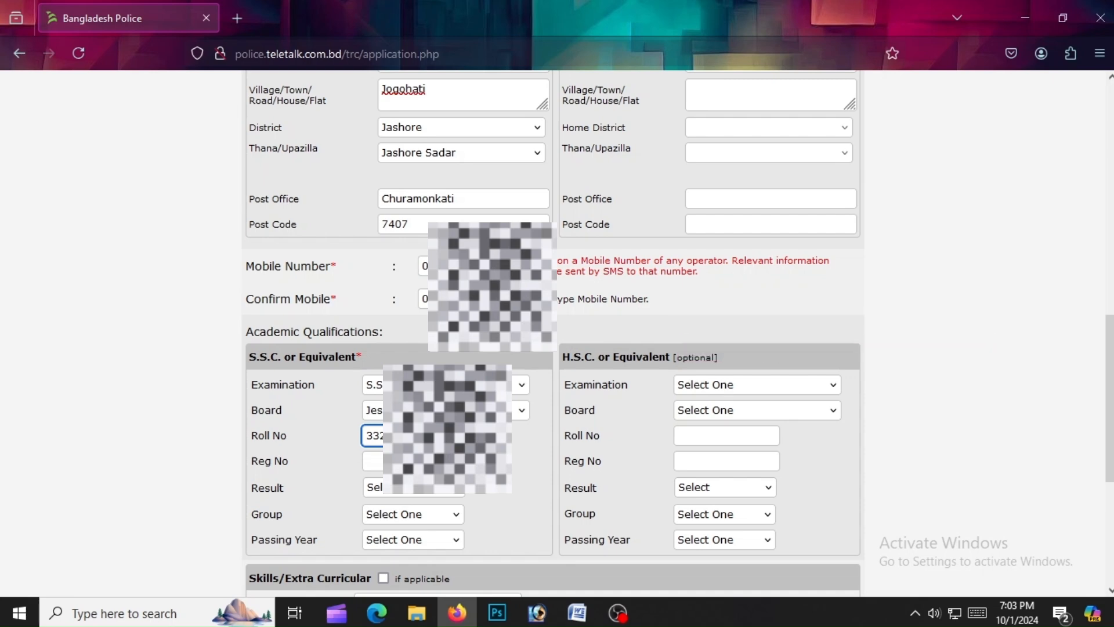
pyautogui.press('Tab')
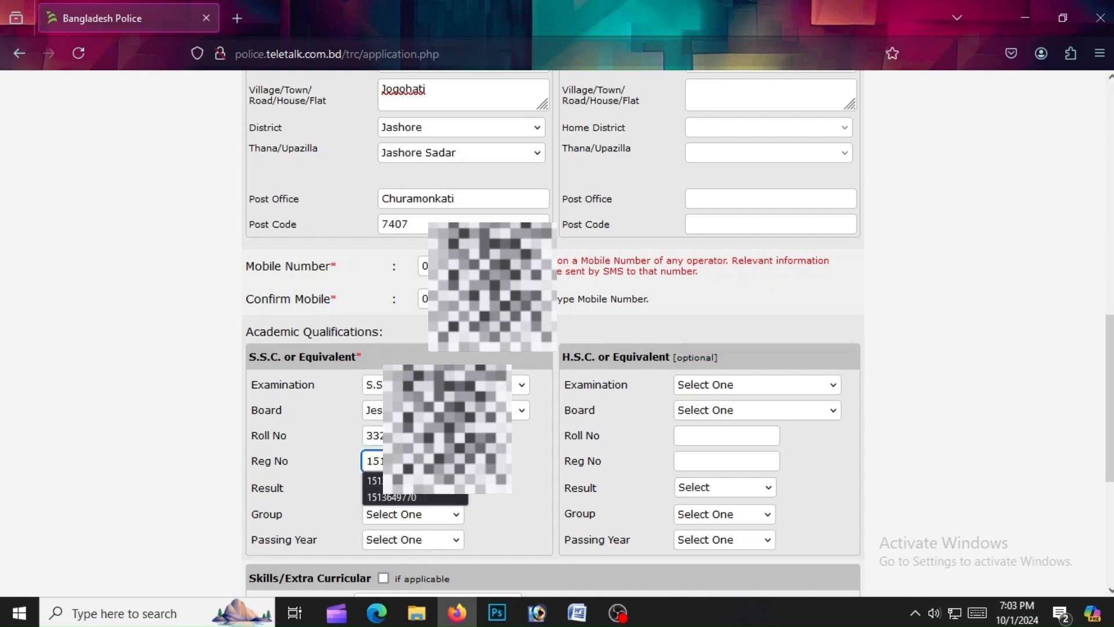
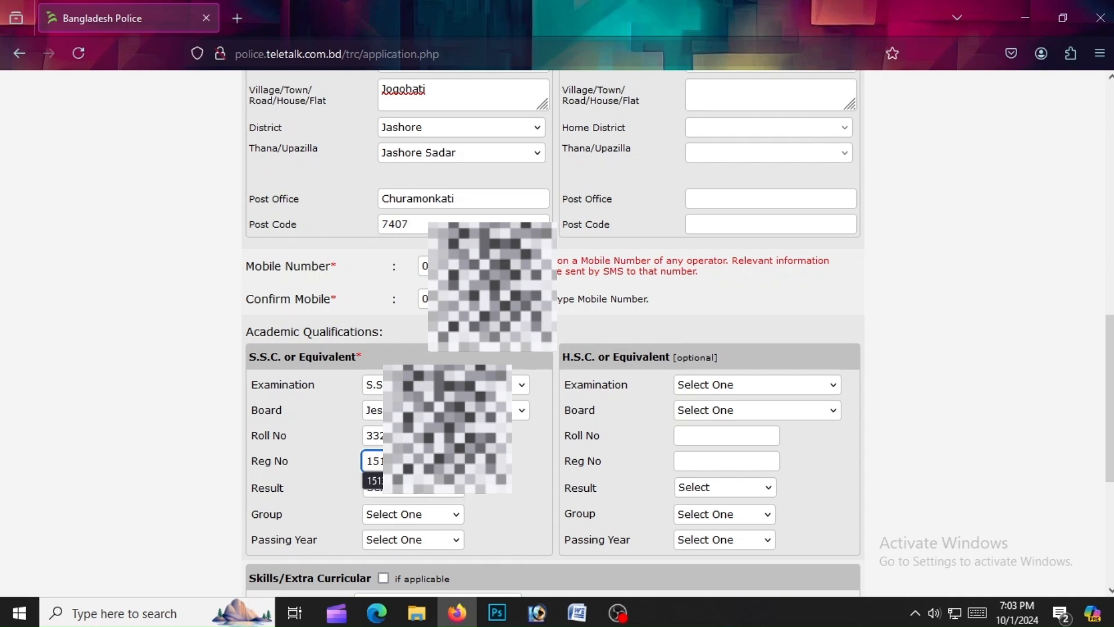
# Give S.S.C. result GPA 3.69, group Humanities, passing year 2020
pyautogui.click(410, 489)
pyautogui.click(410, 465)
pyautogui.write('3')
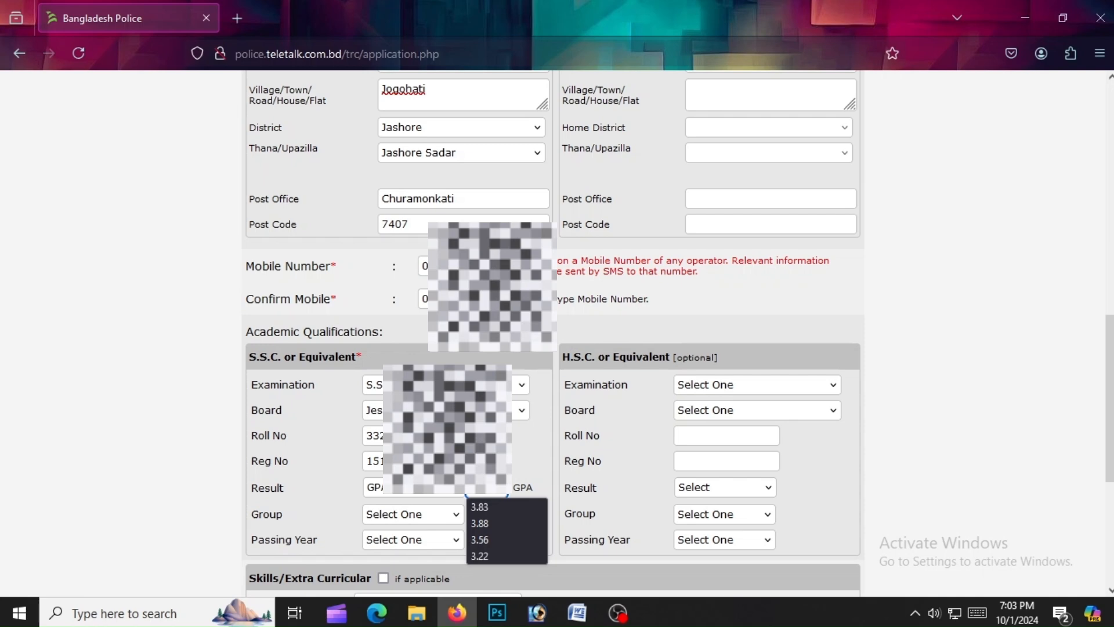
pyautogui.write('4')
pyautogui.click(410, 517)
pyautogui.click(407, 451)
pyautogui.click(421, 541)
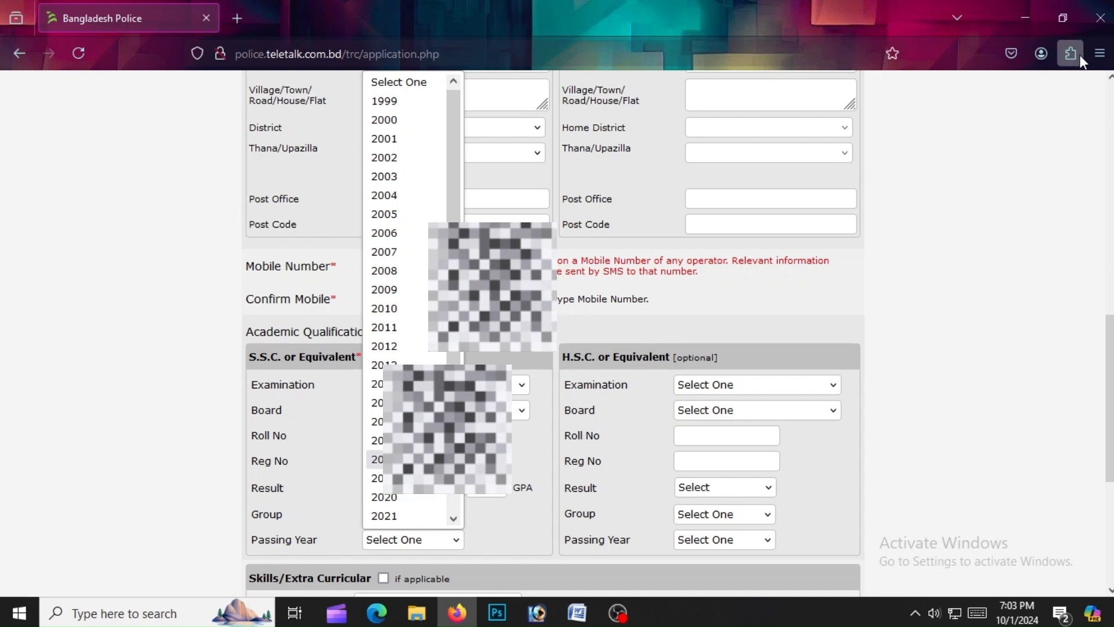
pyautogui.click(408, 497)
# Add H.S.C. with board Jessore and enter its roll number
pyautogui.click(691, 388)
pyautogui.click(696, 428)
pyautogui.click(704, 414)
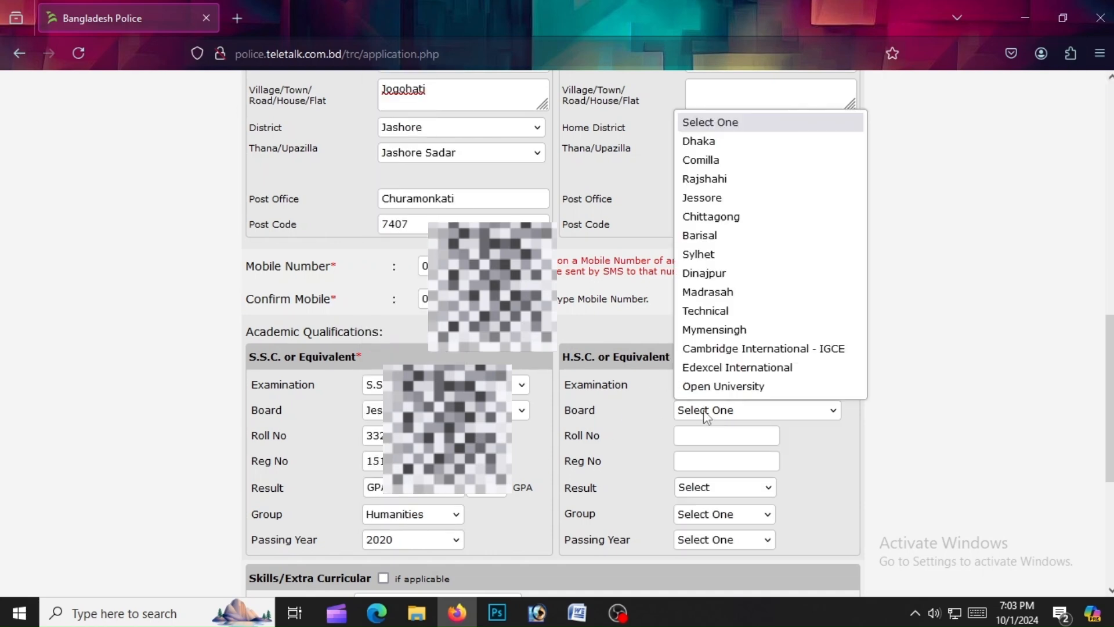
pyautogui.click(710, 200)
pyautogui.click(720, 435)
# Reuse the S.S.C. registration number as the H.S.C. registration number
pyautogui.click(426, 462)
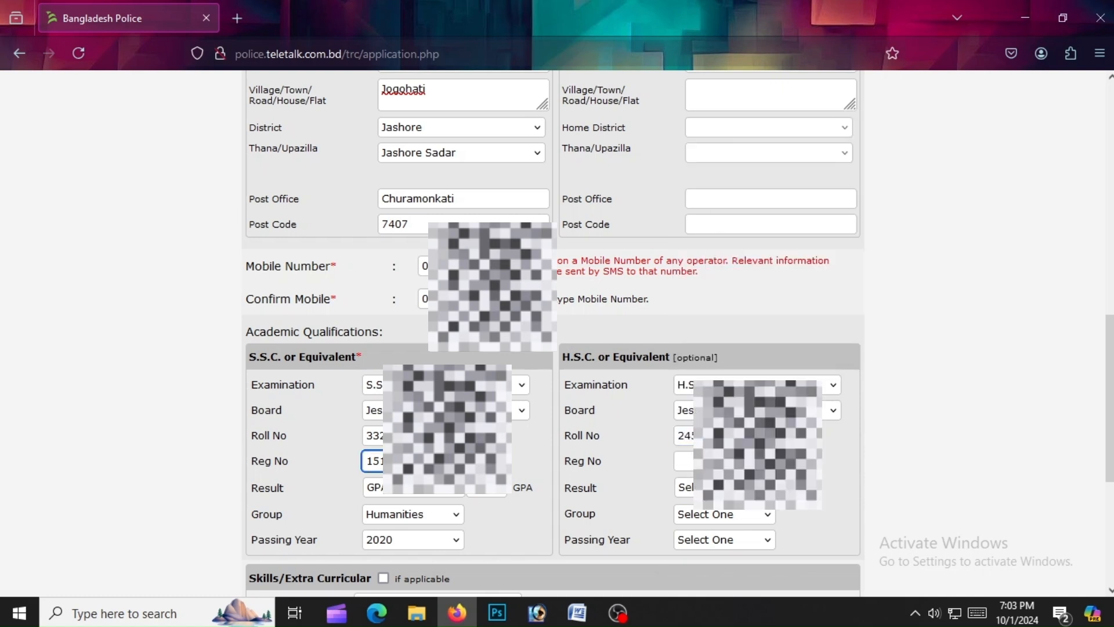
pyautogui.rightClick(371, 463)
pyautogui.click(407, 181)
pyautogui.click(716, 461)
pyautogui.hotkey('ctrl', 'v')
pyautogui.click(720, 488)
# Set H.S.C. result to GPA 4.06 with group Humanities
pyautogui.click(720, 469)
pyautogui.click(800, 487)
pyautogui.click(719, 517)
pyautogui.click(711, 453)
pyautogui.click(723, 540)
# Pick 2022 as the H.S.C. passing year and leave skills not applicable
pyautogui.click(685, 471)
pyautogui.scroll(-5, 685, 471)
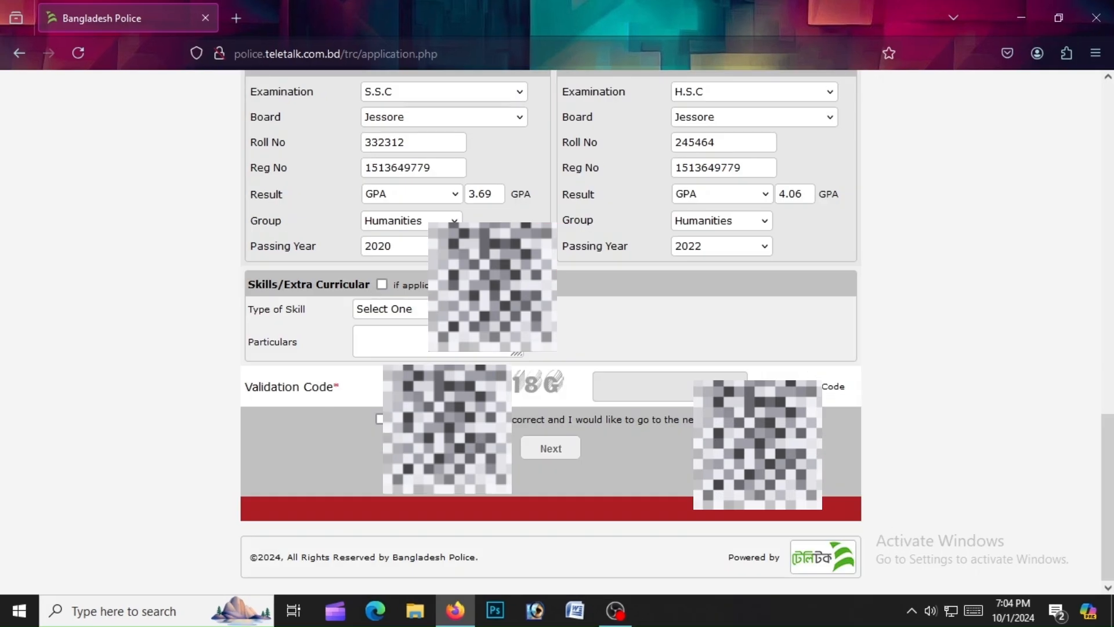
pyautogui.click(381, 284)
pyautogui.click(385, 308)
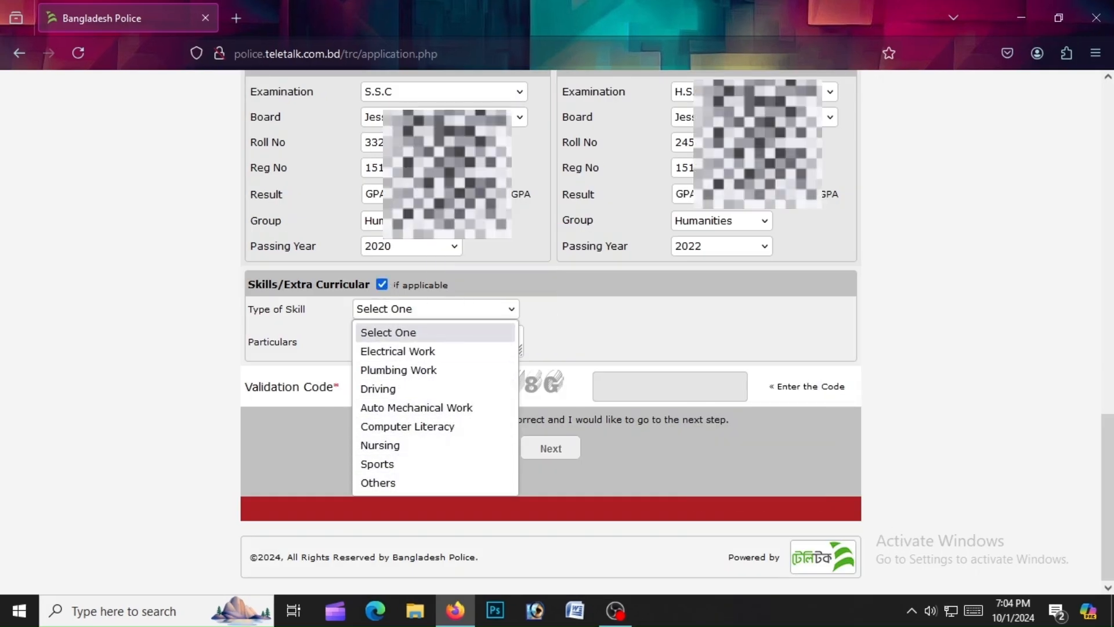
pyautogui.click(382, 285)
# Enter the validation code and scroll to the Upload Photo & Signature section
pyautogui.click(630, 386)
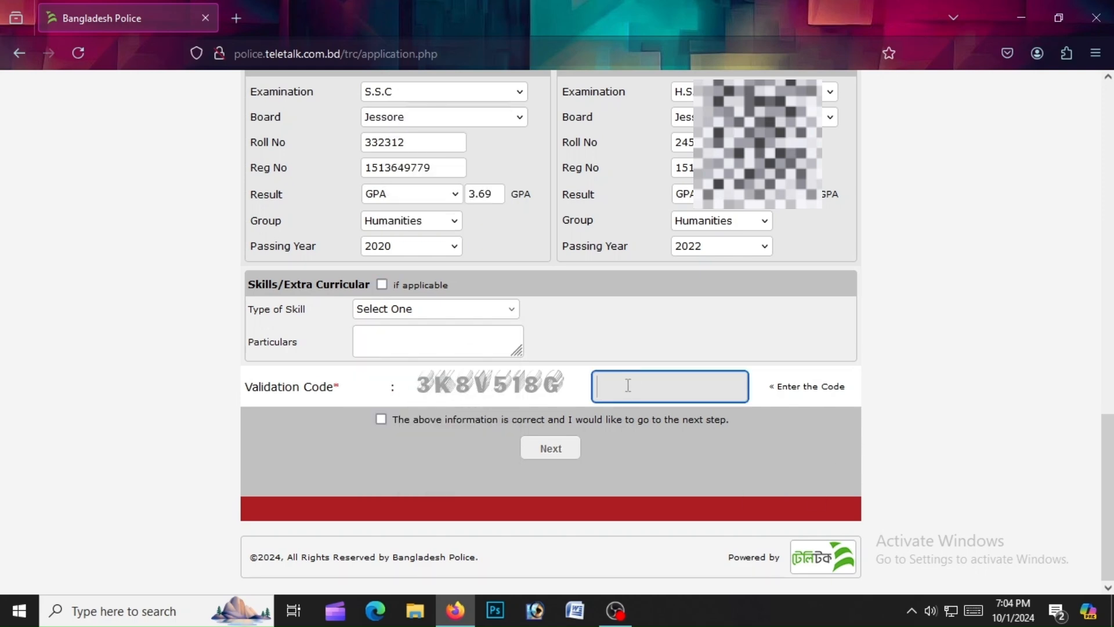
pyautogui.write('3K')
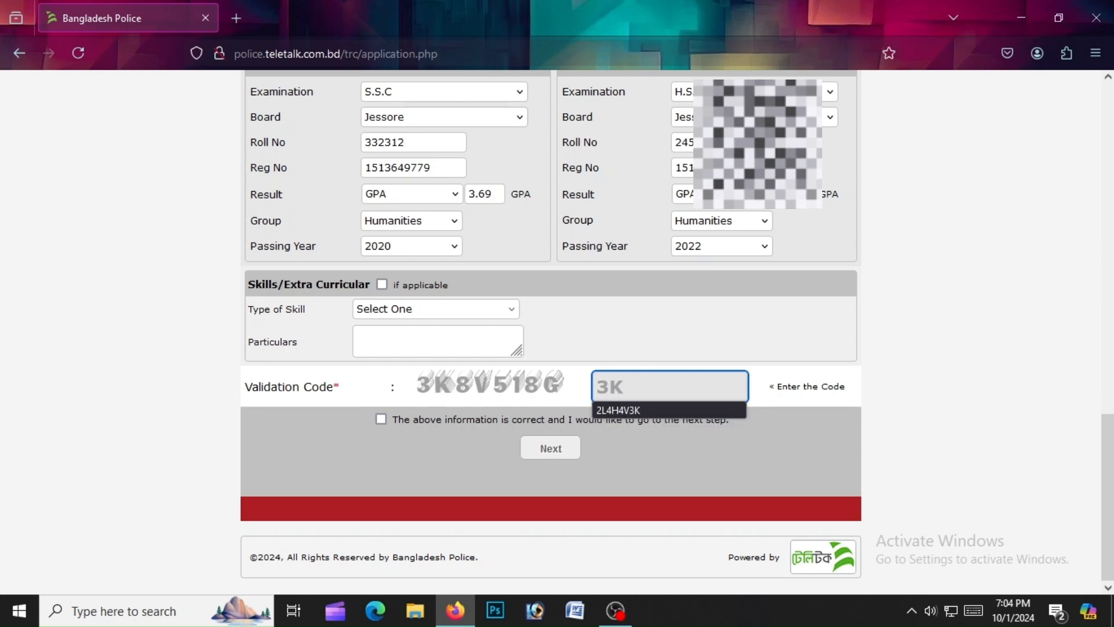
pyautogui.write('8V518')
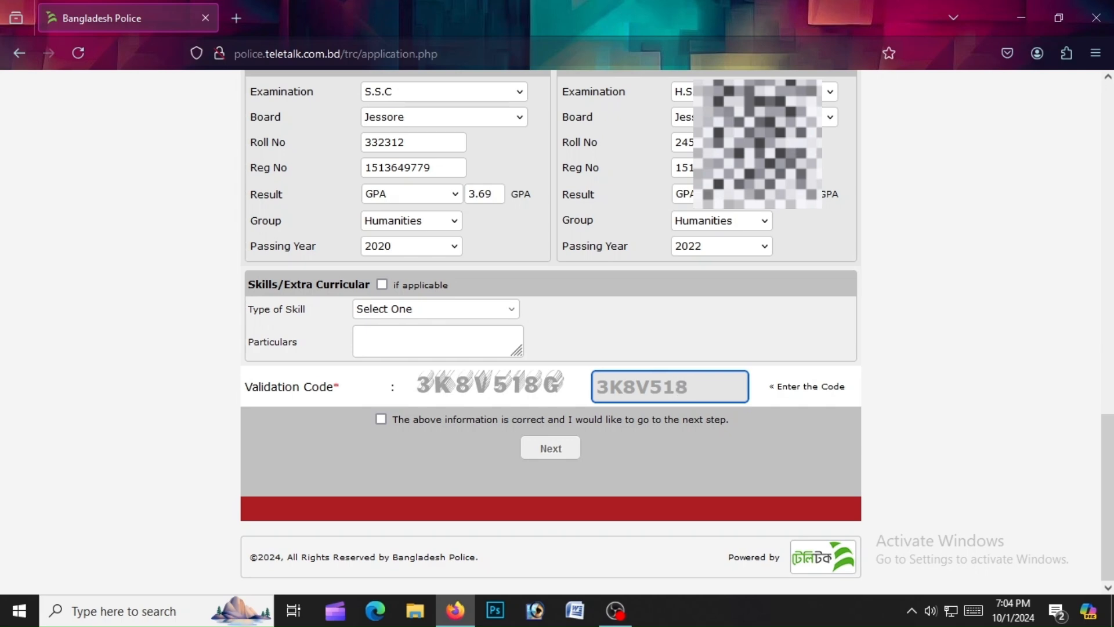
pyautogui.scroll(15, 1009, 205)
pyautogui.scroll(-10, 1013, 399)
pyautogui.scroll(-5, 389, 424)
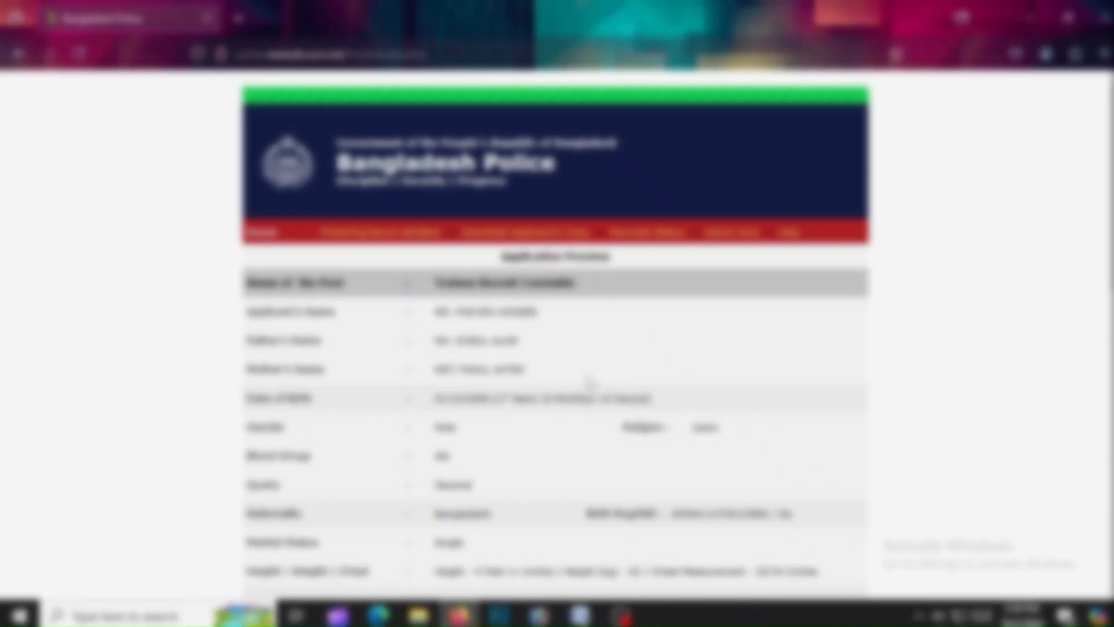
pyautogui.scroll(-10, 556, 313)
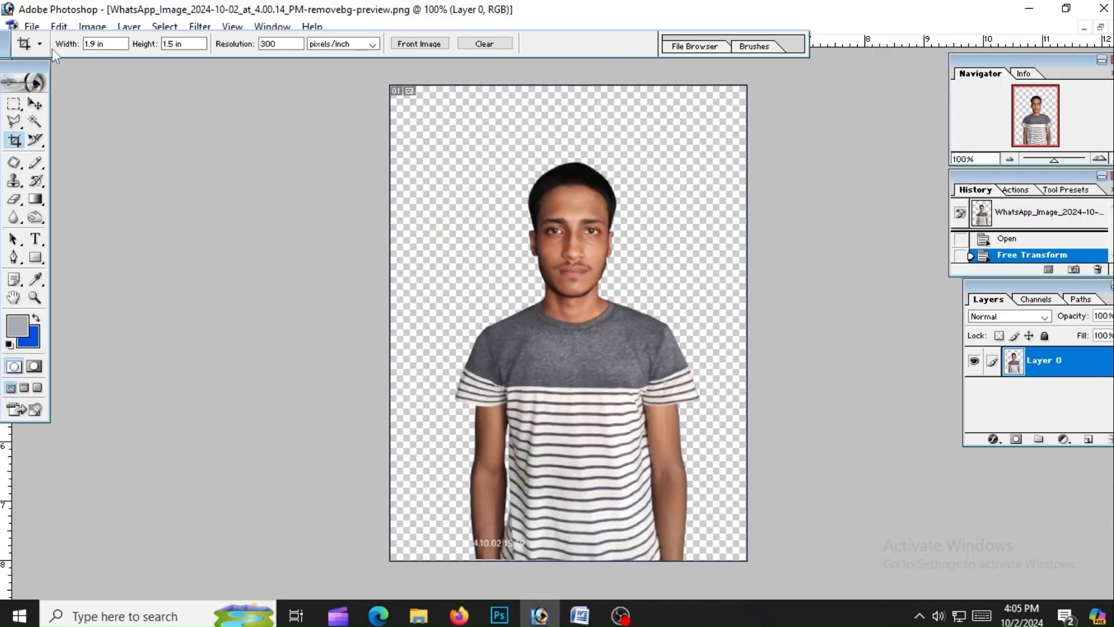
pyautogui.press('Return')
# Crop the portrait to a 300×300 px head-and-shoulders square
pyautogui.write('300')
pyautogui.moveTo(187, 46); pyautogui.dragTo(165, 44)
pyautogui.write('300')
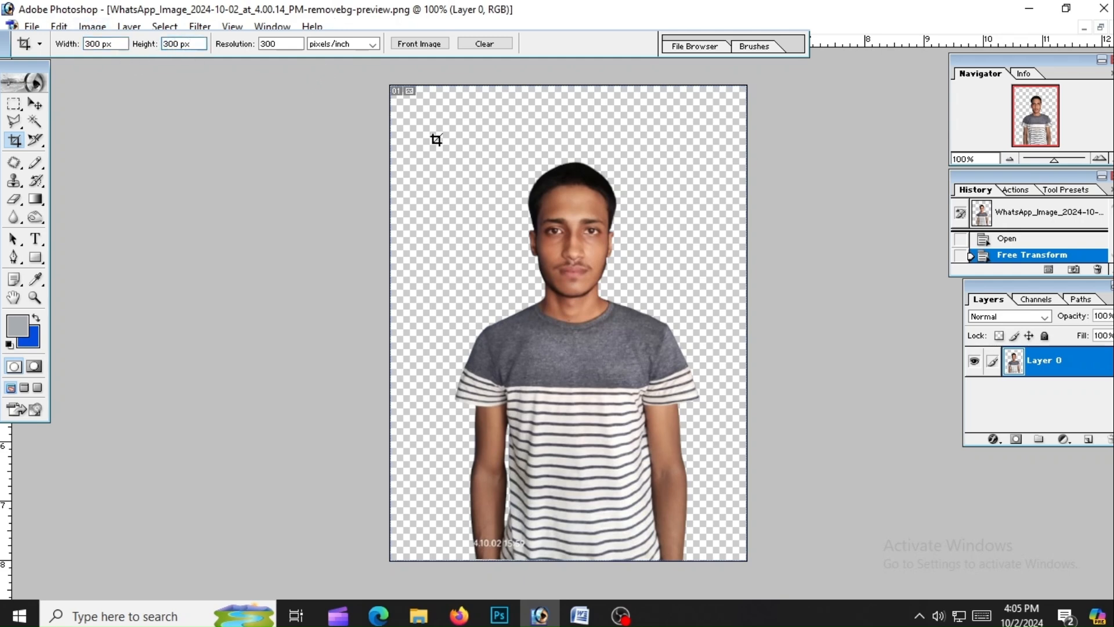
pyautogui.moveTo(657, 261); pyautogui.dragTo(868, 380)
pyautogui.moveTo(647, 361); pyautogui.dragTo(627, 375)
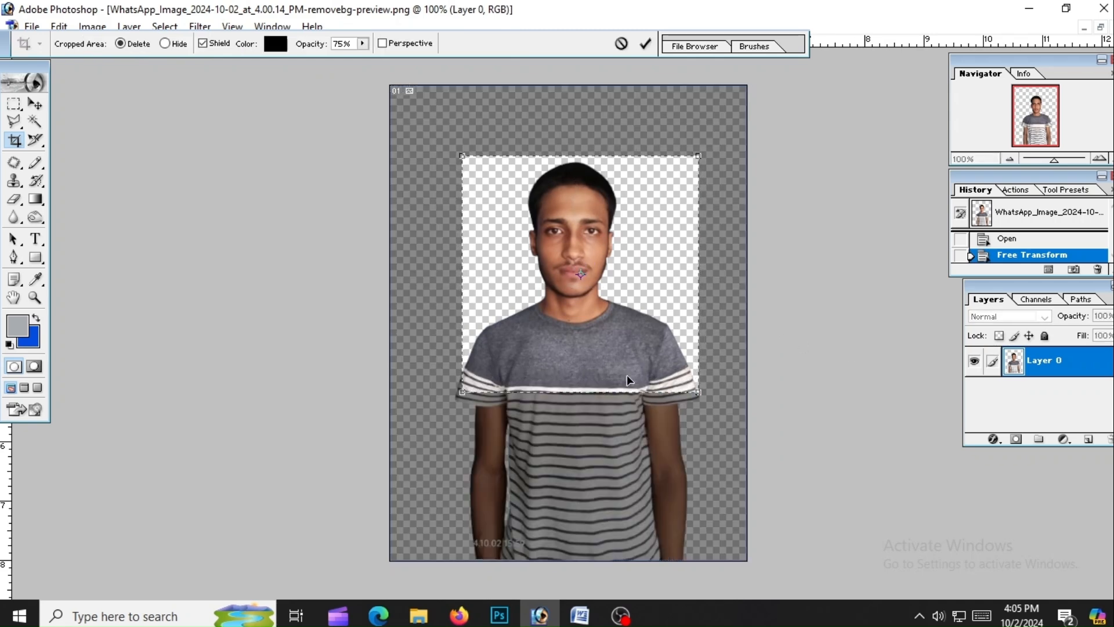
pyautogui.press('Return')
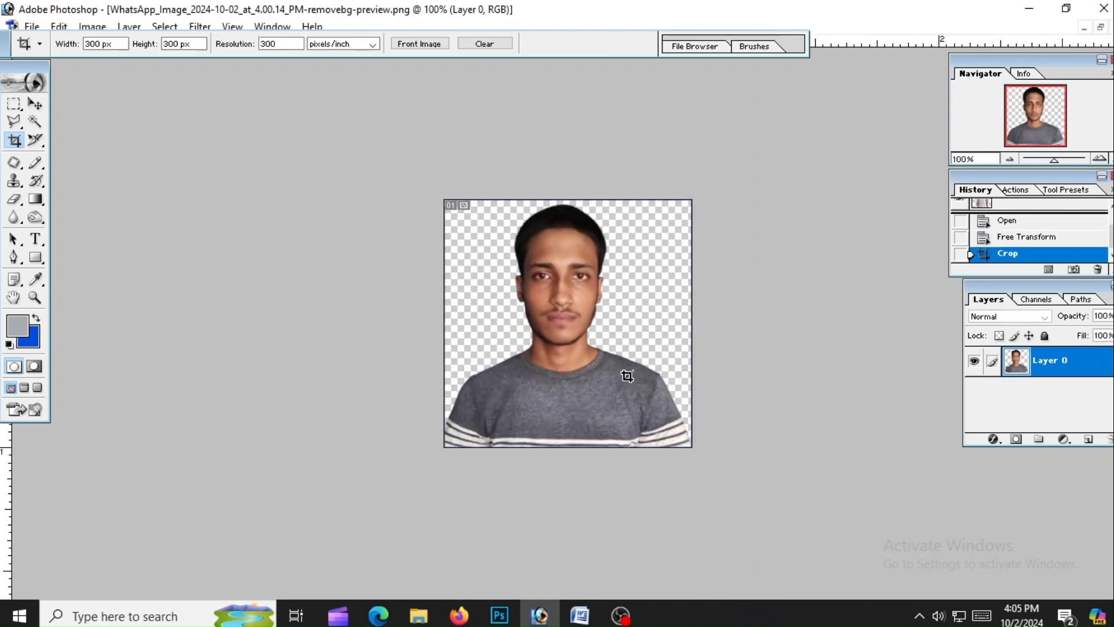
# Put a solid blue layer beneath the portrait and merge them into one layer
pyautogui.click(1088, 439)
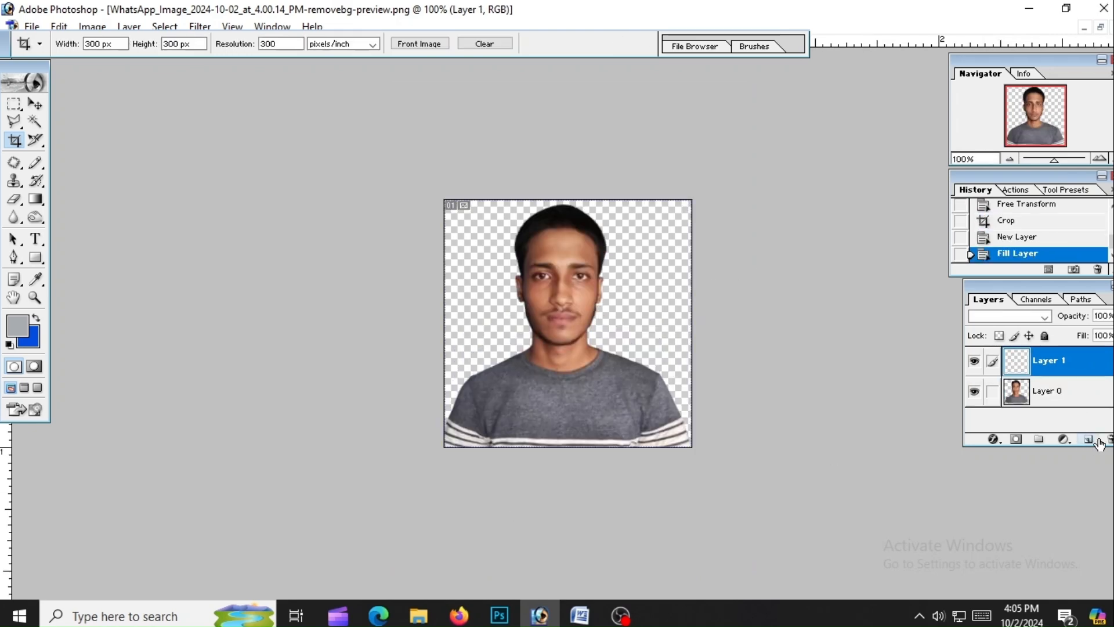
pyautogui.hotkey('ctrl', 'BackSpace')
pyautogui.moveTo(1091, 370); pyautogui.dragTo(1085, 401)
pyautogui.click(1079, 370)
pyautogui.hotkey('ctrl', 'e')
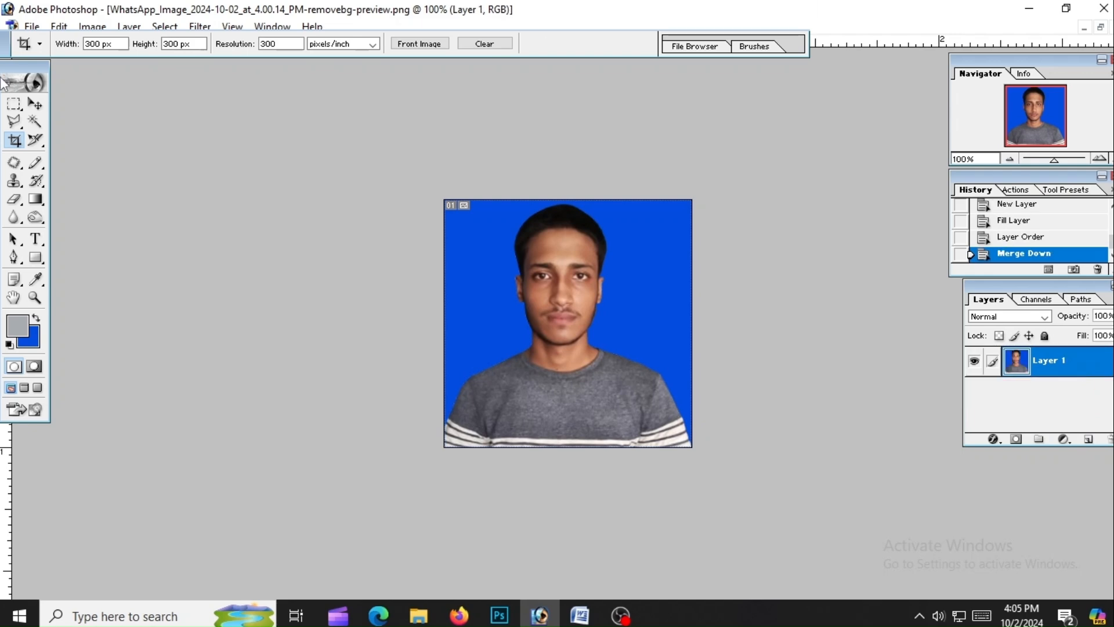
# Save the photo as a JPEG named 'pic' on the Desktop
pyautogui.click(31, 26)
pyautogui.click(64, 176)
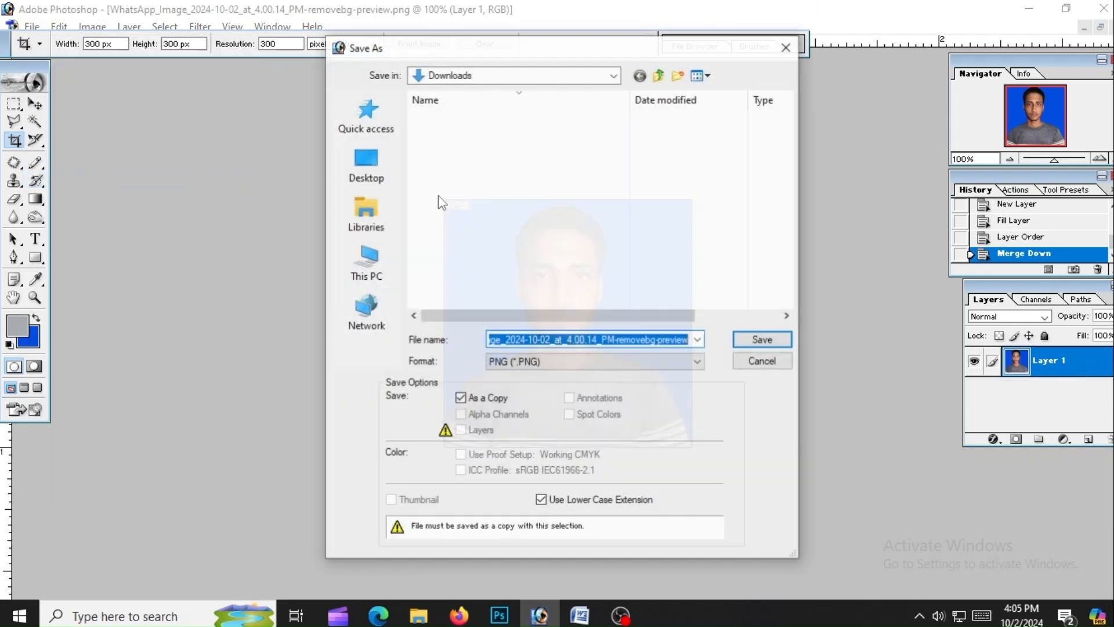
pyautogui.click(511, 361)
pyautogui.click(511, 419)
pyautogui.doubleClick(526, 339)
pyautogui.write('pic')
pyautogui.click(365, 166)
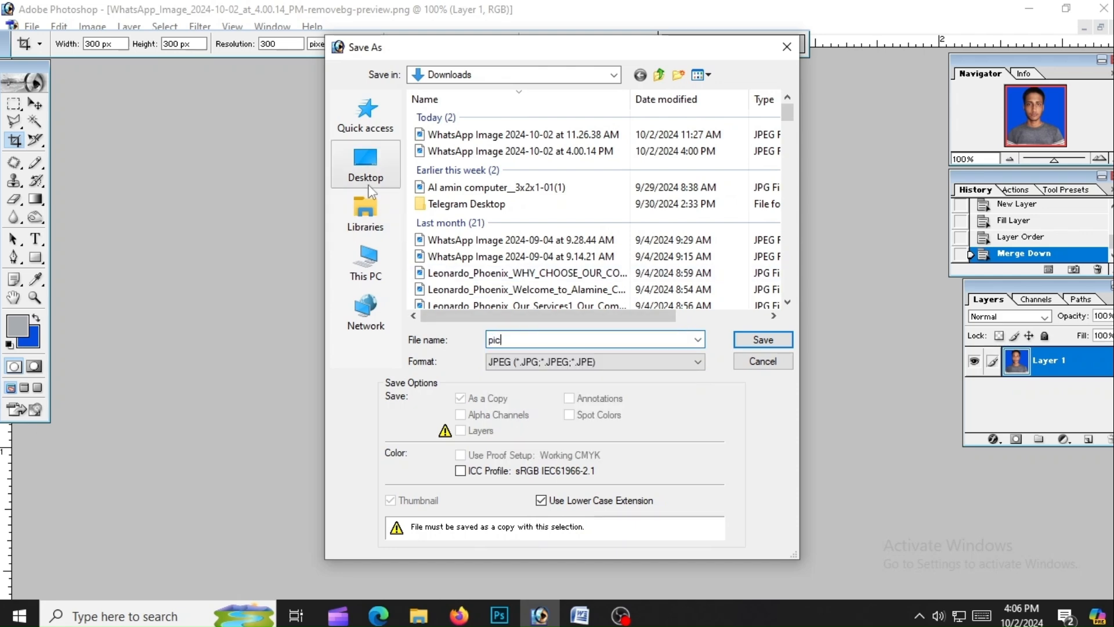
pyautogui.press('Return')
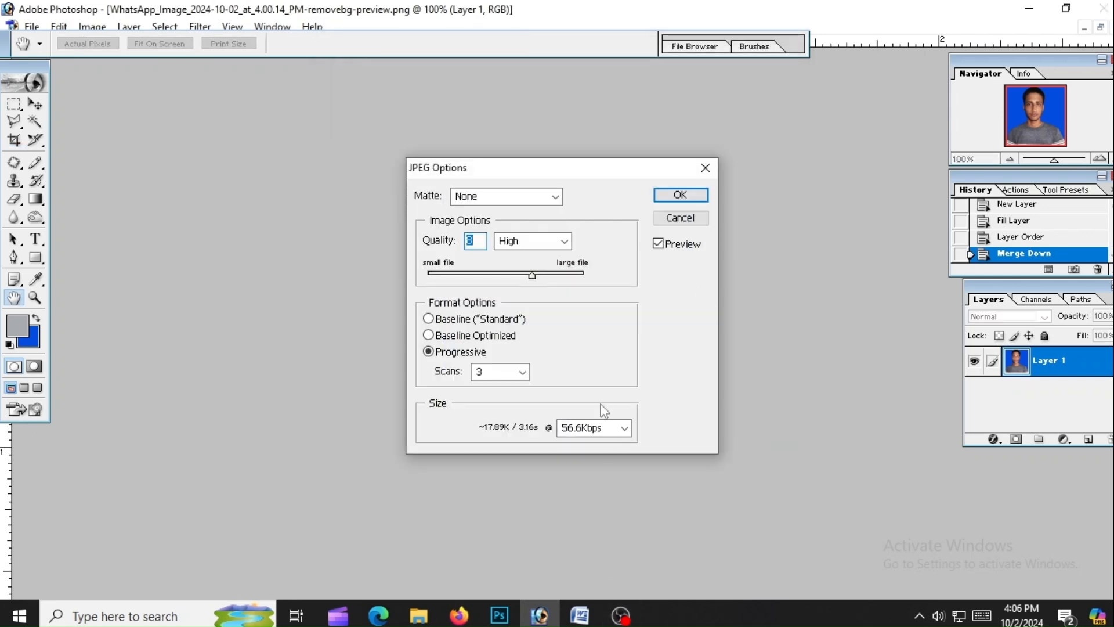
pyautogui.click(680, 219)
pyautogui.press('c')
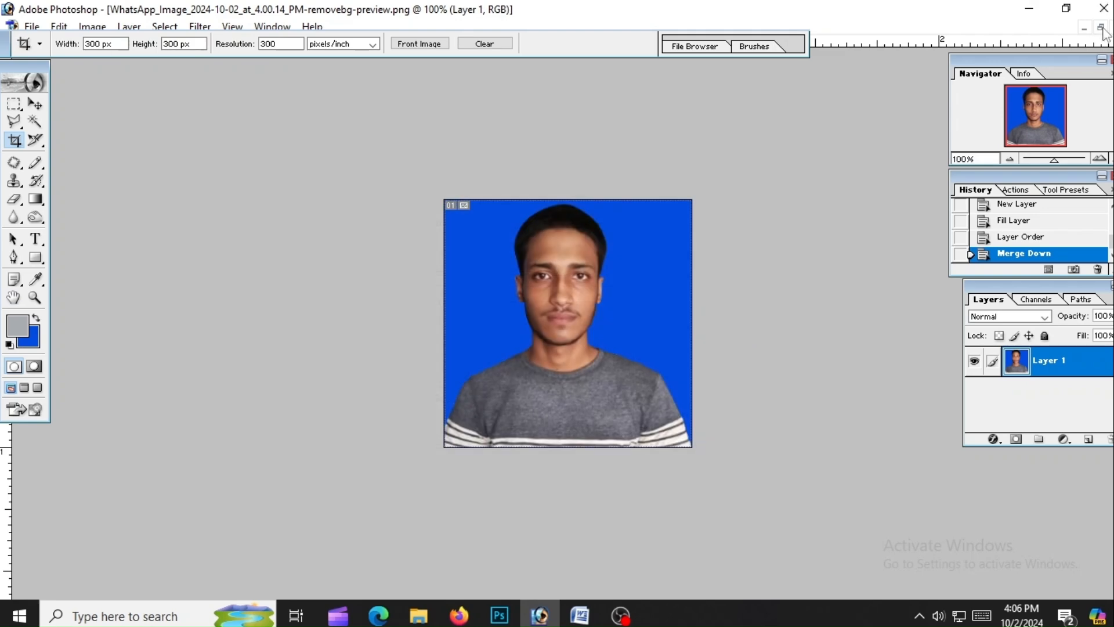
# Crop the scanned signature to a 300×80 px strip around the handwritten name
pyautogui.click(1101, 27)
pyautogui.moveTo(222, 84); pyautogui.dragTo(584, 108)
pyautogui.click(325, 172)
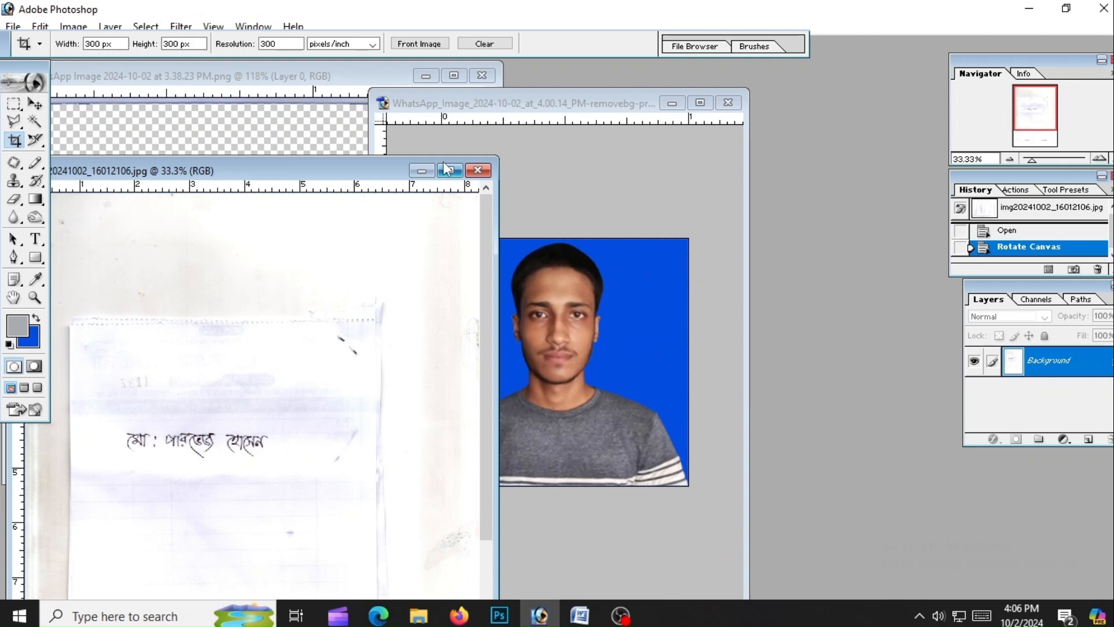
pyautogui.click(448, 170)
pyautogui.doubleClick(175, 45)
pyautogui.write('80')
pyautogui.moveTo(418, 274); pyautogui.dragTo(578, 330)
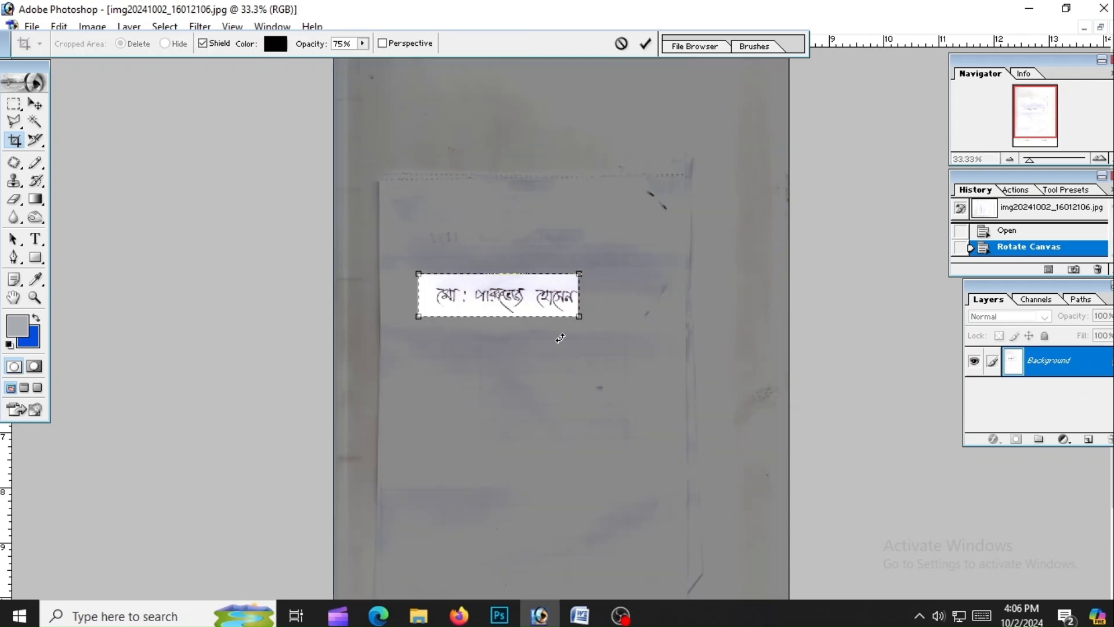
pyautogui.hotkey('ctrl', '0')
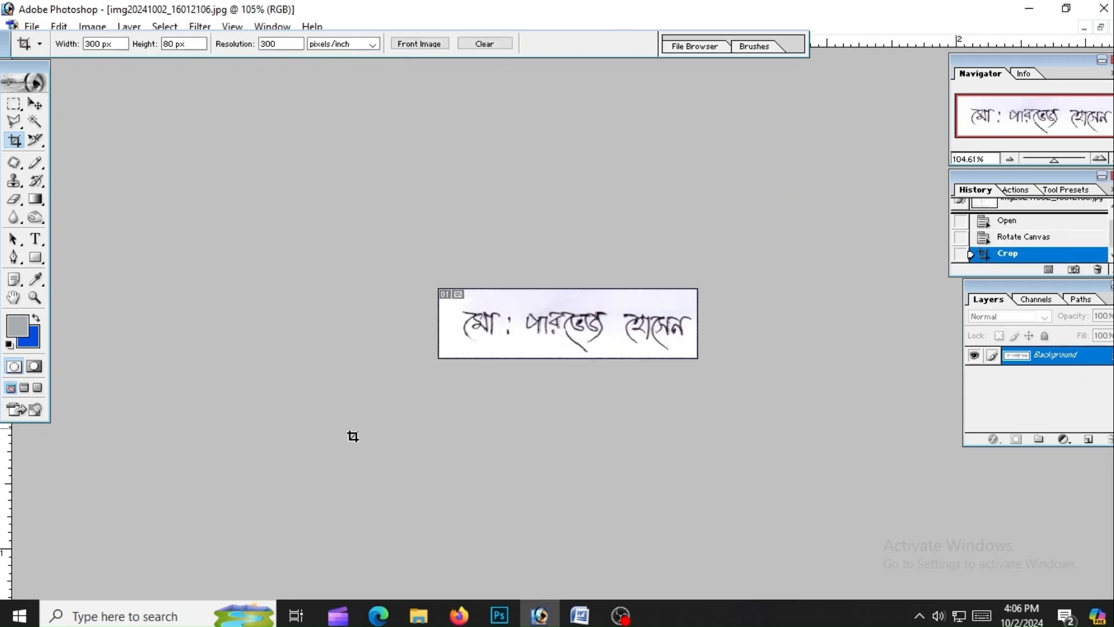
# Save the cropped signature as JPEG 'sign' on the Desktop, accepting the quality settings
pyautogui.click(26, 26)
pyautogui.click(70, 179)
pyautogui.write('sign')
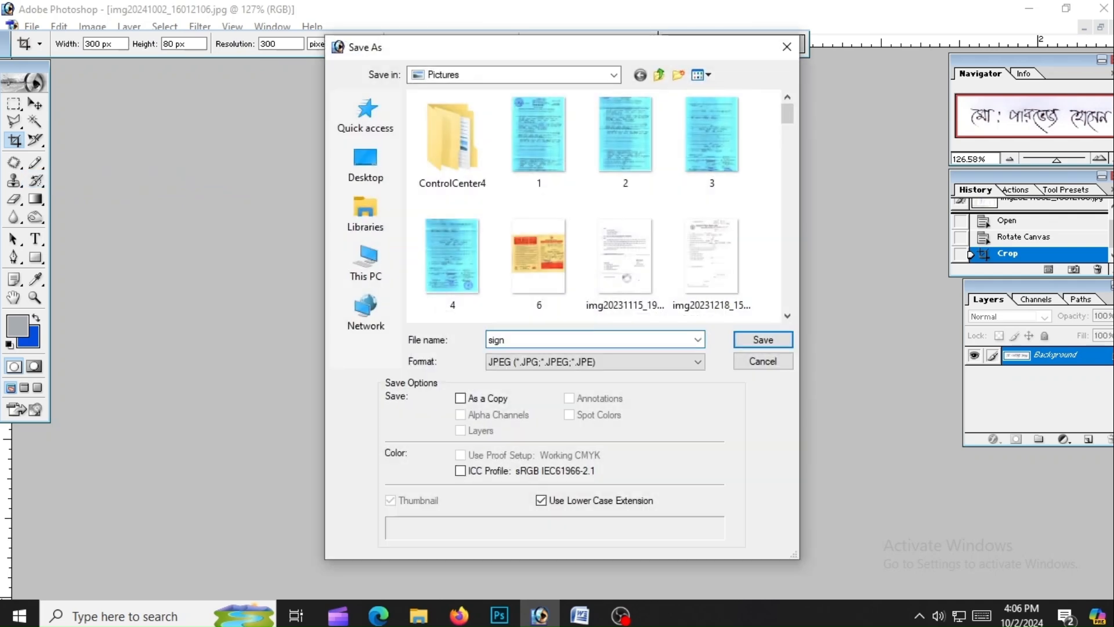
pyautogui.click(366, 166)
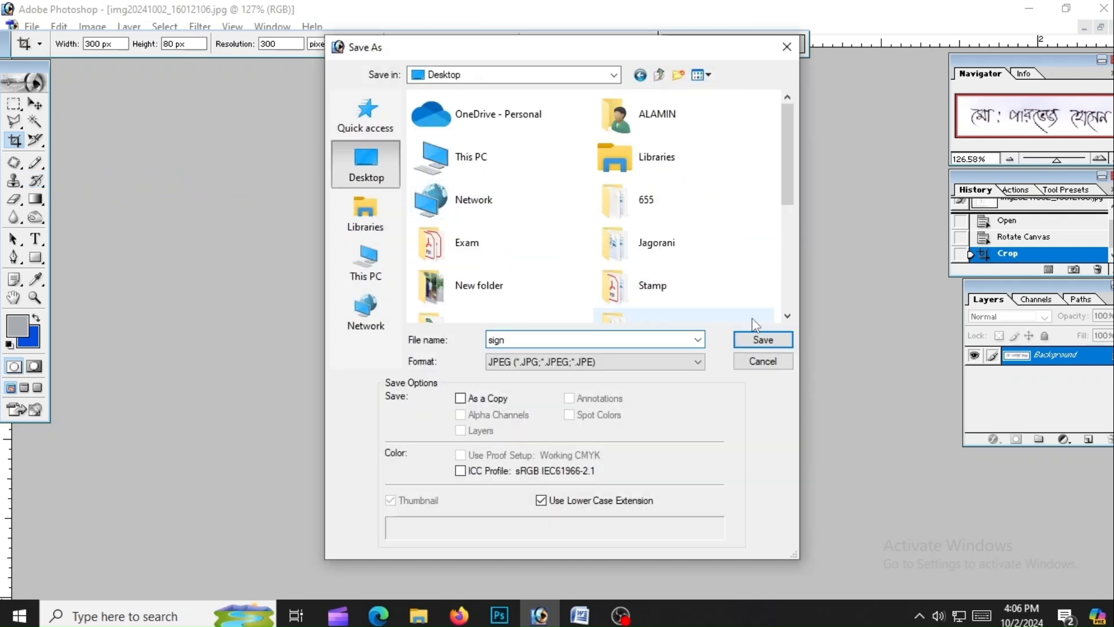
pyautogui.click(763, 340)
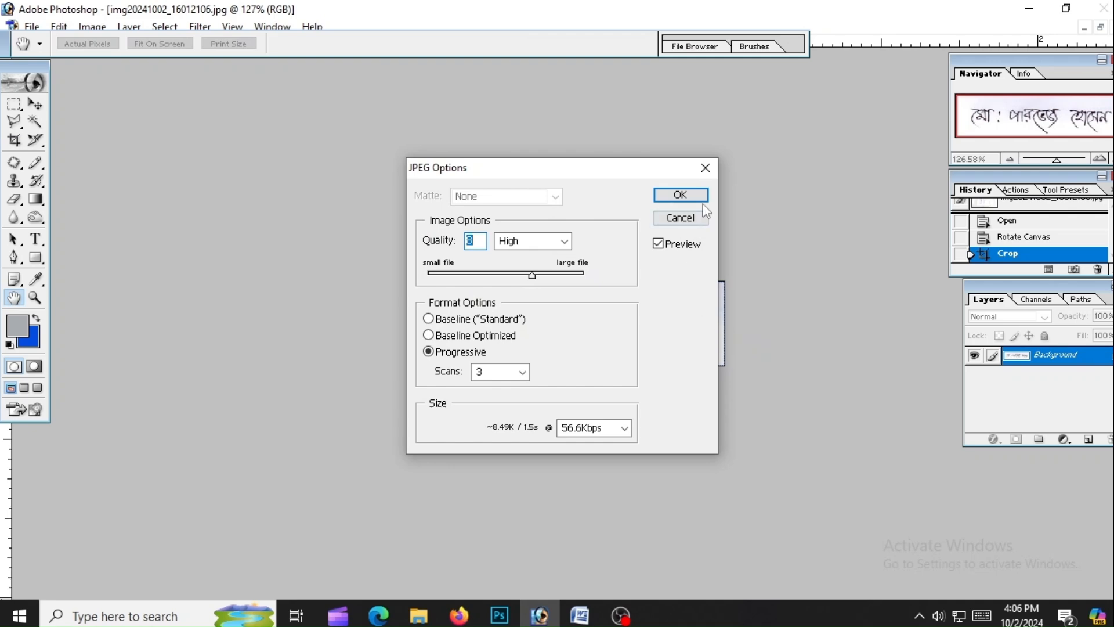
pyautogui.click(701, 196)
# Back in the browser form, attach pic.jpg as the applicant photo
pyautogui.click(1032, 8)
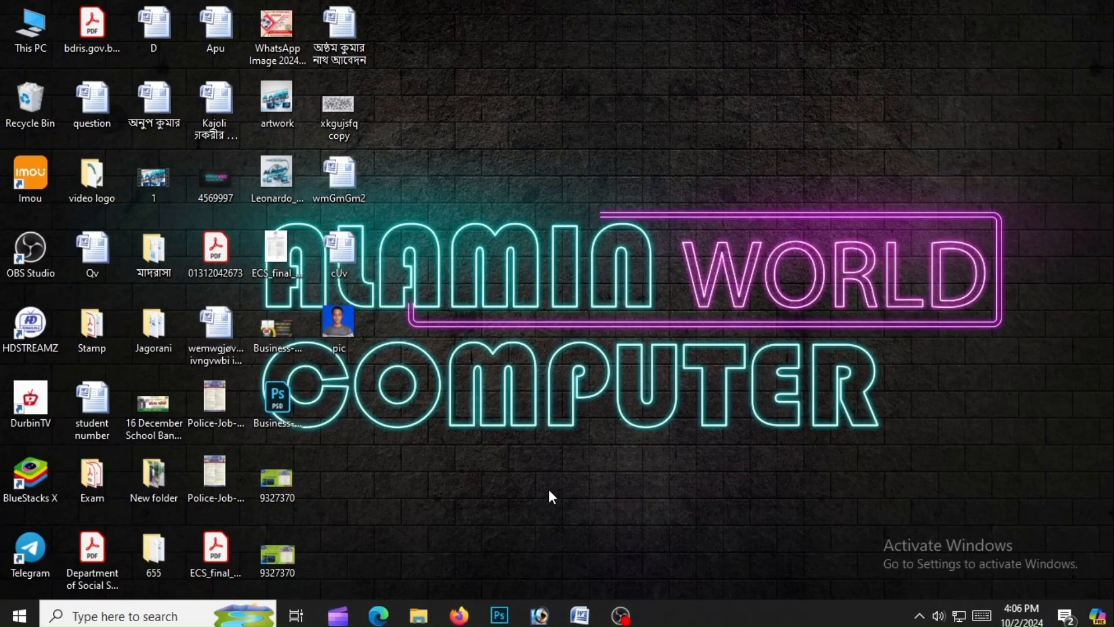
pyautogui.click(459, 615)
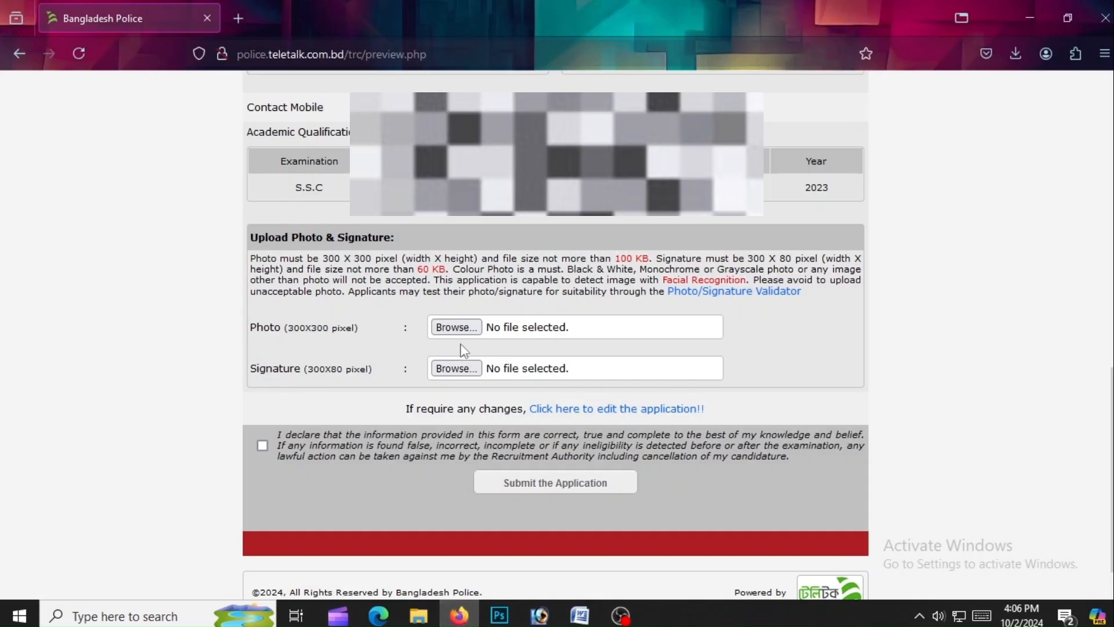
pyautogui.click(454, 326)
pyautogui.scroll(-10, 521, 336)
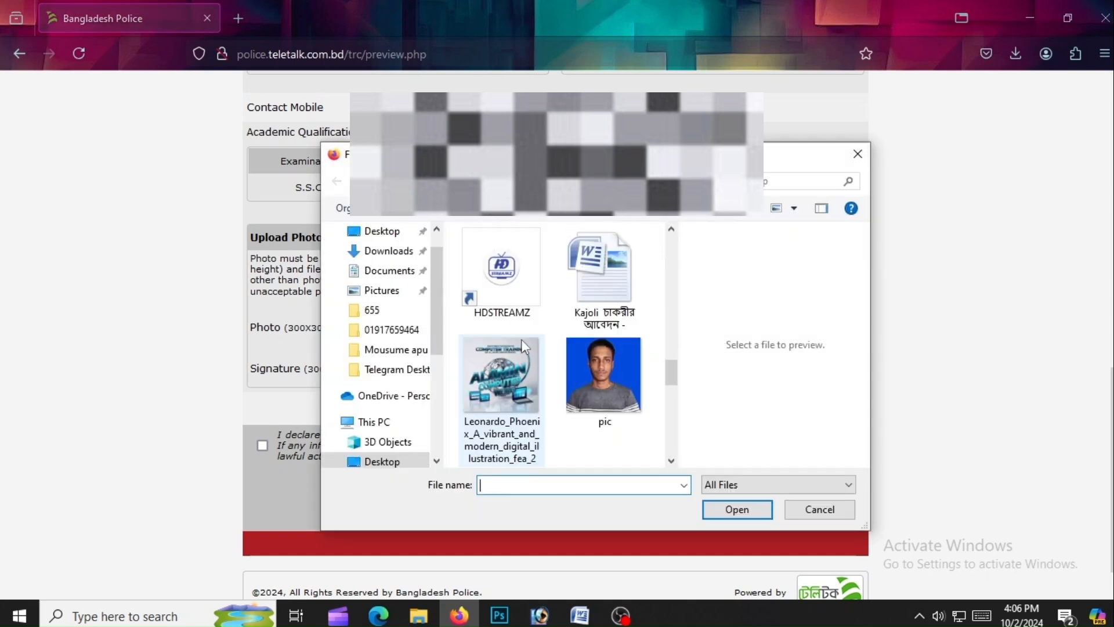
pyautogui.scroll(-3, 524, 346)
pyautogui.click(639, 322)
pyautogui.click(754, 510)
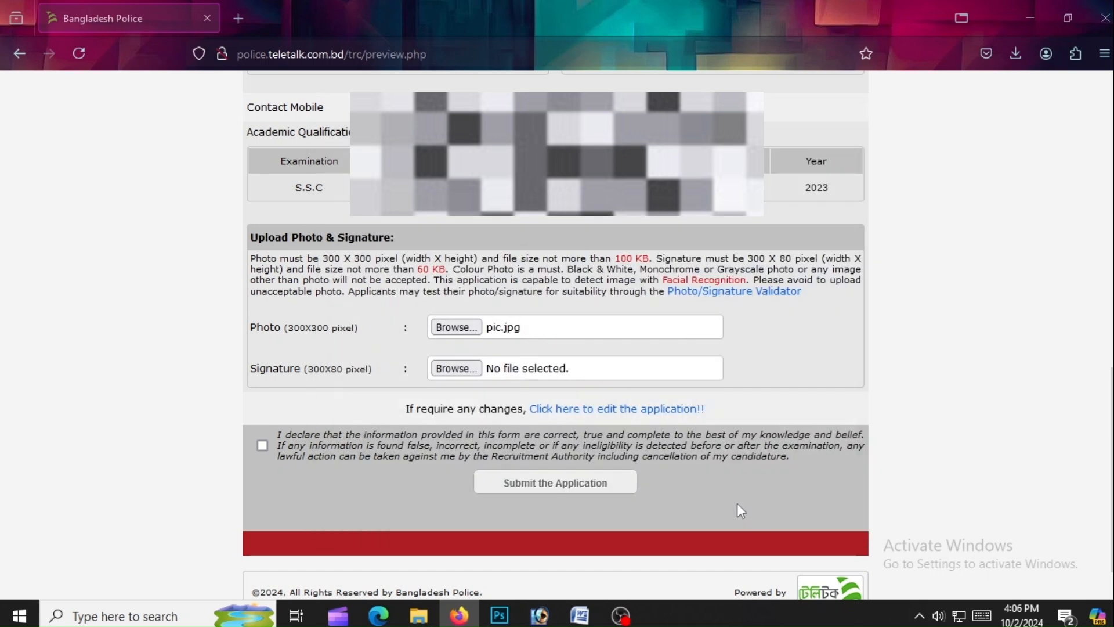
# Attach sign.jpg as the signature and tick the declaration checkbox
pyautogui.click(468, 368)
pyautogui.scroll(-10, 550, 358)
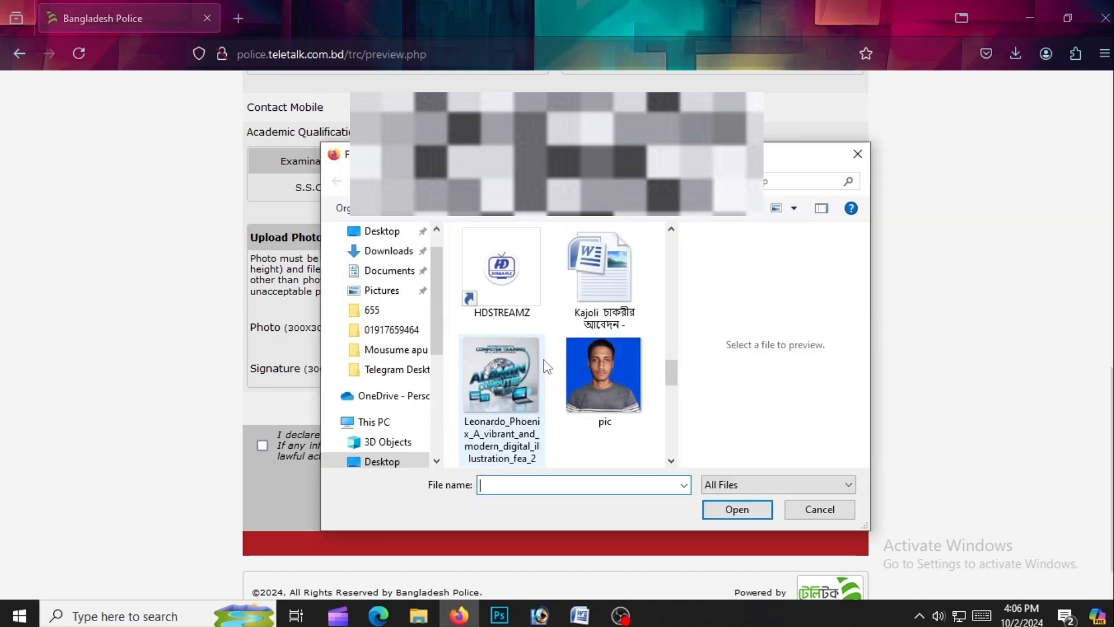
pyautogui.scroll(-5, 548, 367)
pyautogui.click(502, 446)
pyautogui.click(711, 514)
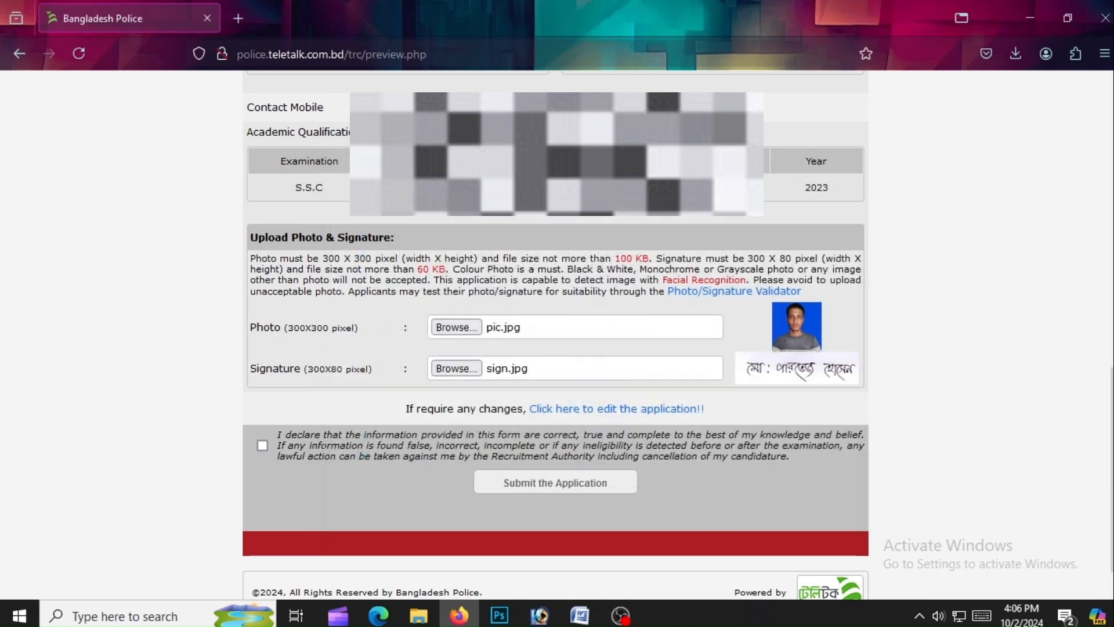
pyautogui.click(262, 445)
pyautogui.scroll(-1, 264, 447)
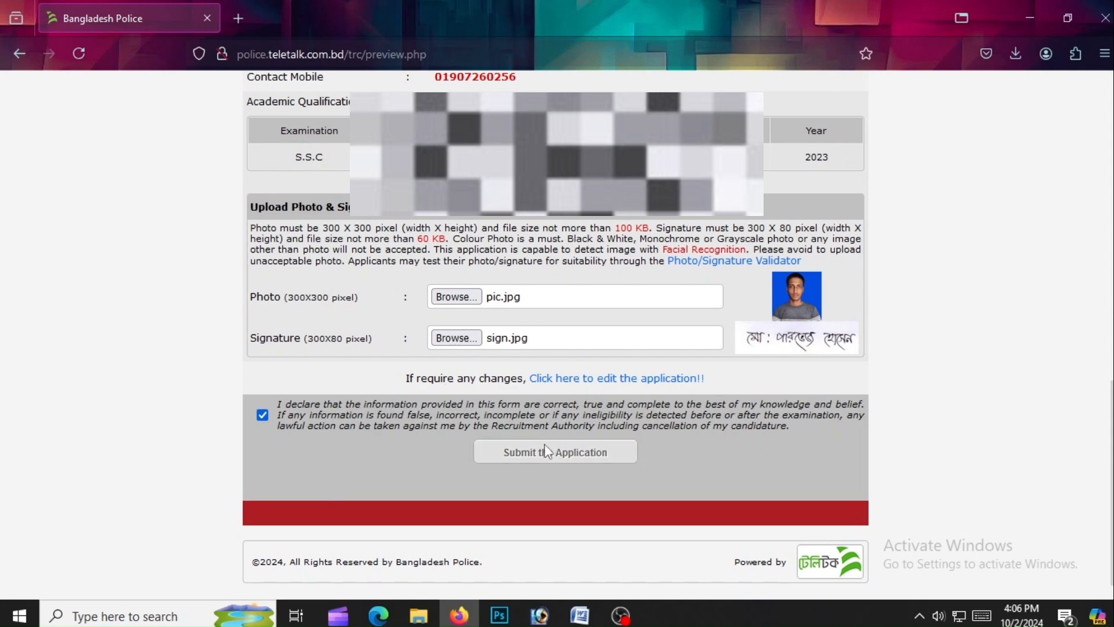